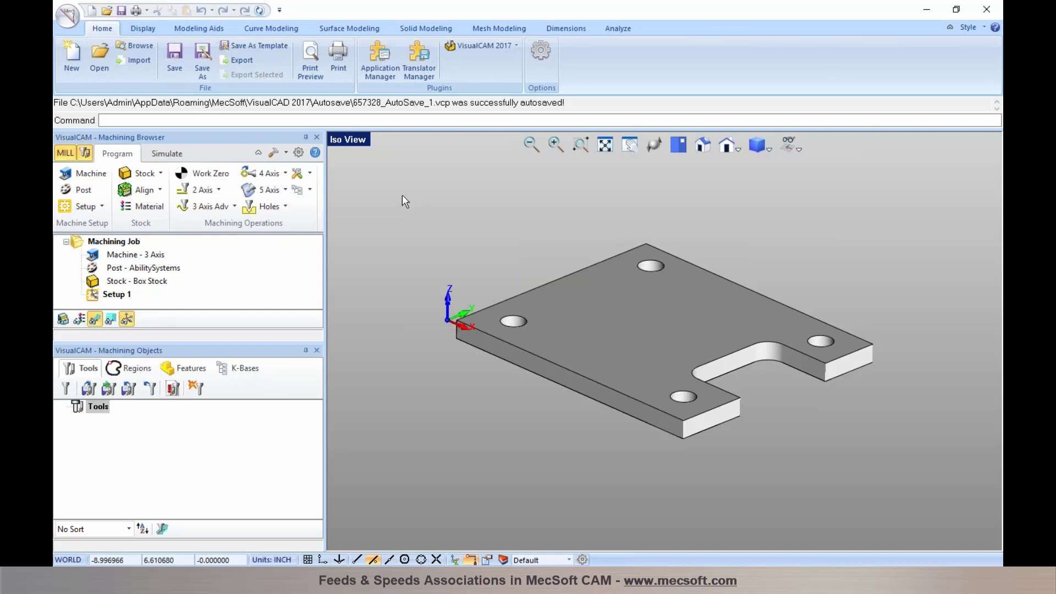
# Start a 2 1/2 Axis Profiling operation and select the plate's outer top edge loop as its machining region
pyautogui.click(220, 190)
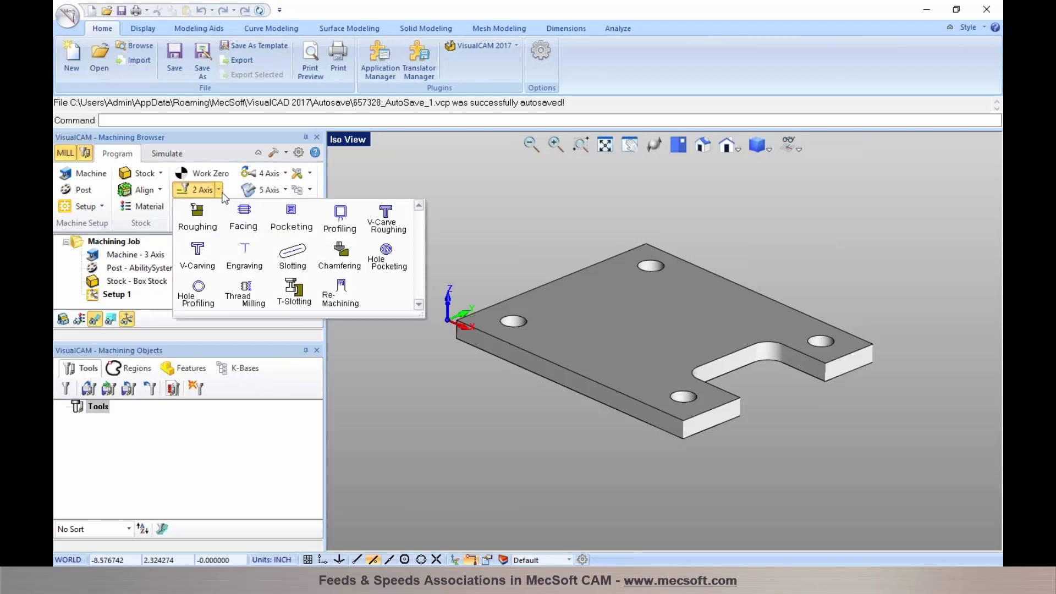
pyautogui.click(339, 238)
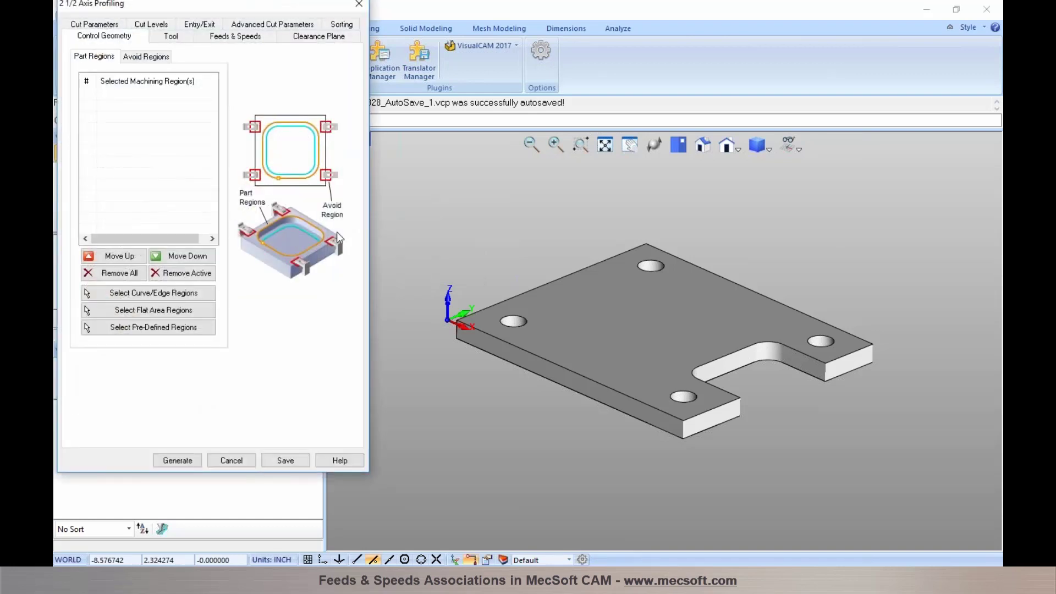
pyautogui.click(126, 293)
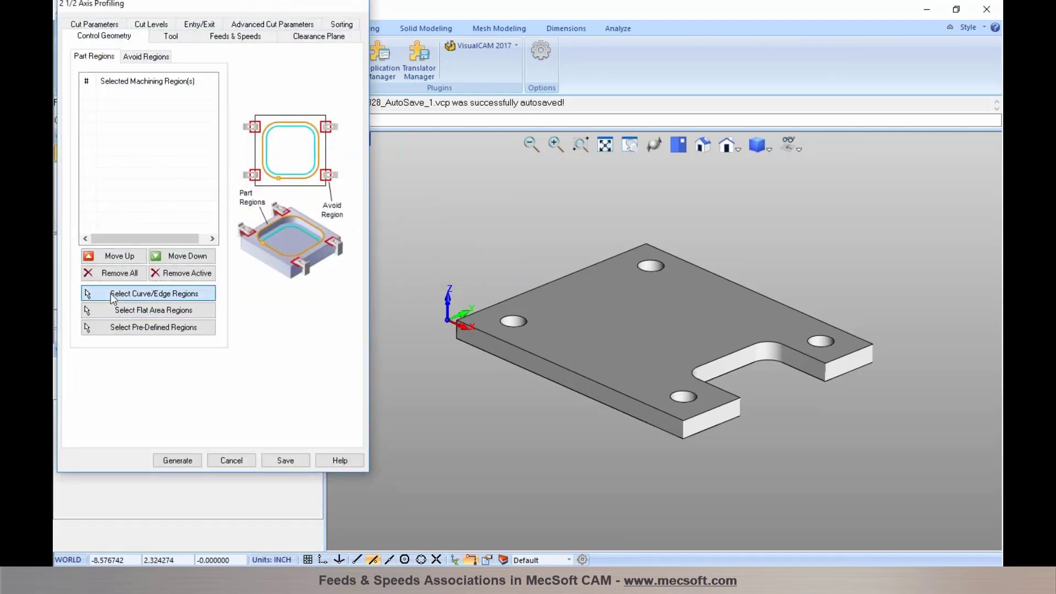
pyautogui.click(513, 345)
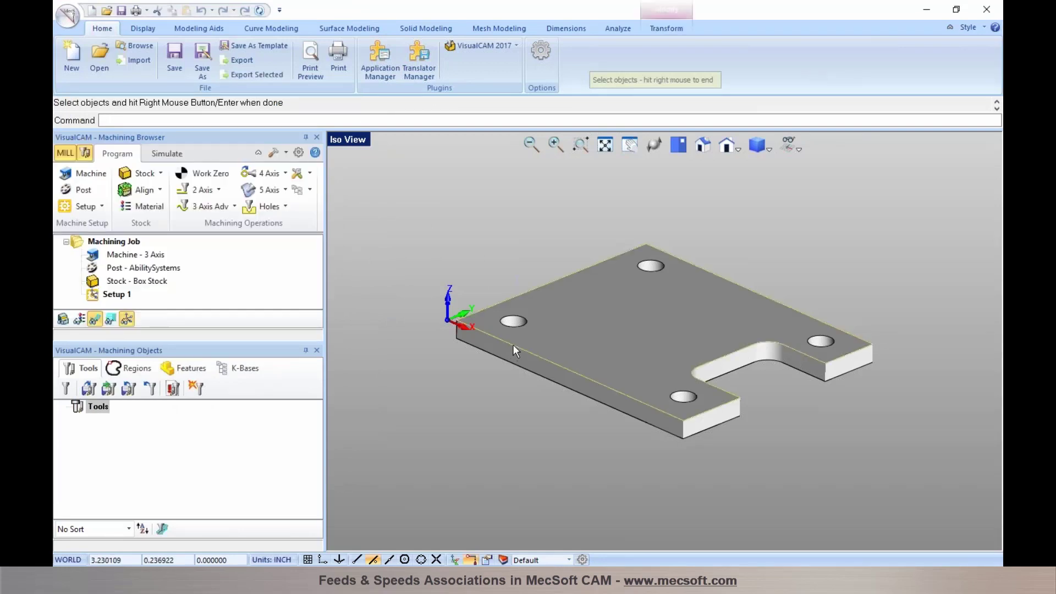
pyautogui.rightClick(513, 345)
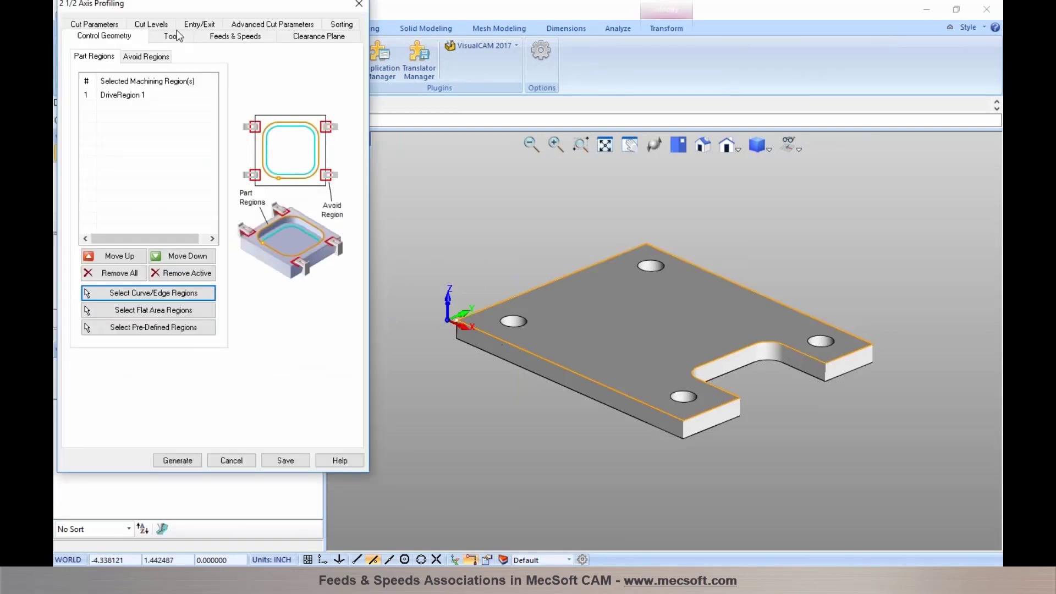
# Review the operation's default spindle speed and feed rates, comparing the Use Rapid and Set options for transfer motion
pyautogui.click(219, 39)
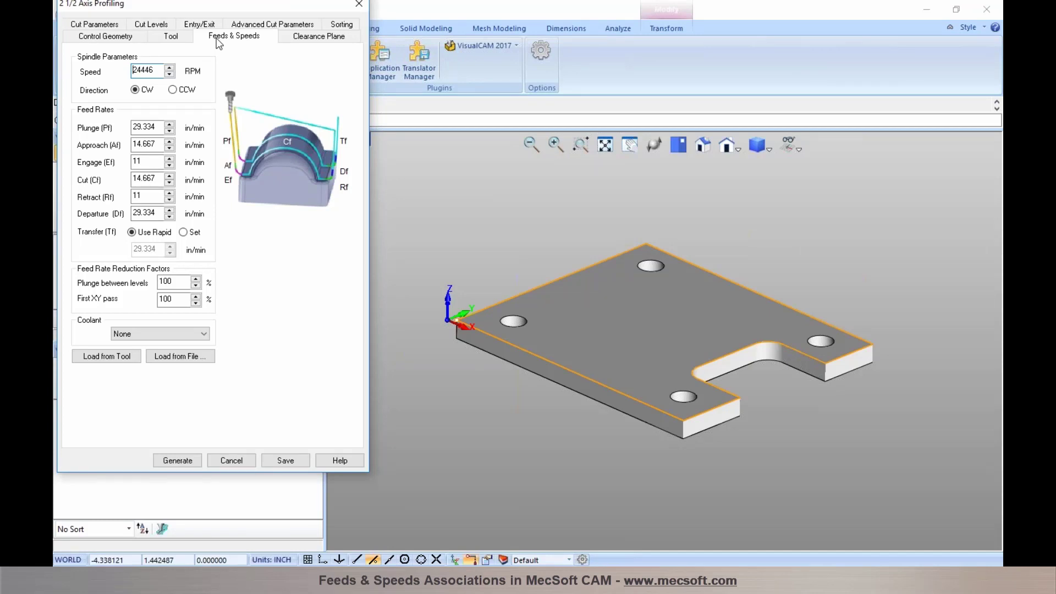
pyautogui.moveTo(199, 5); pyautogui.dragTo(204, 23)
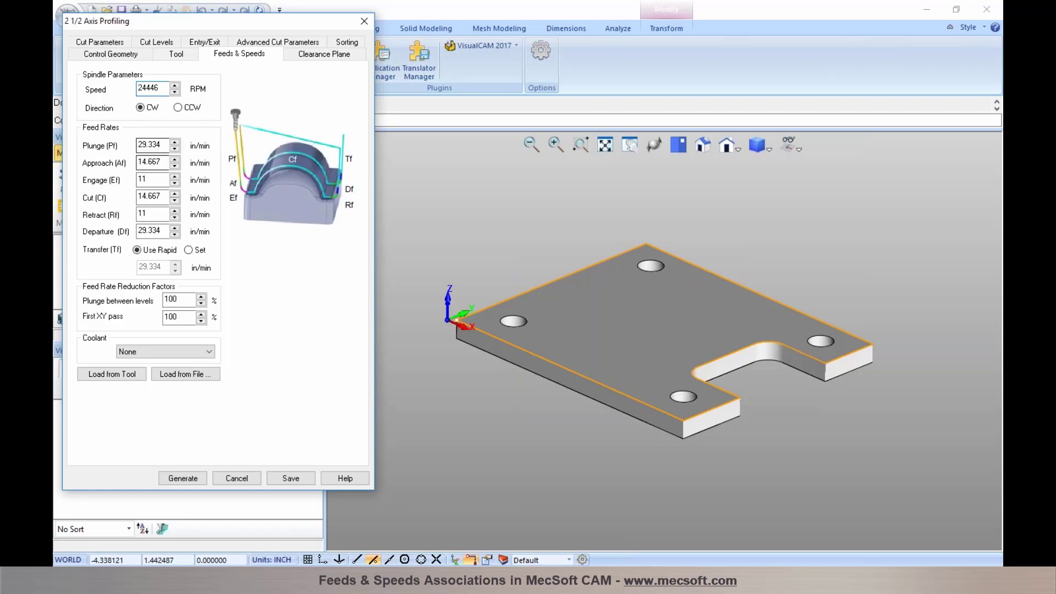
pyautogui.moveTo(141, 182)
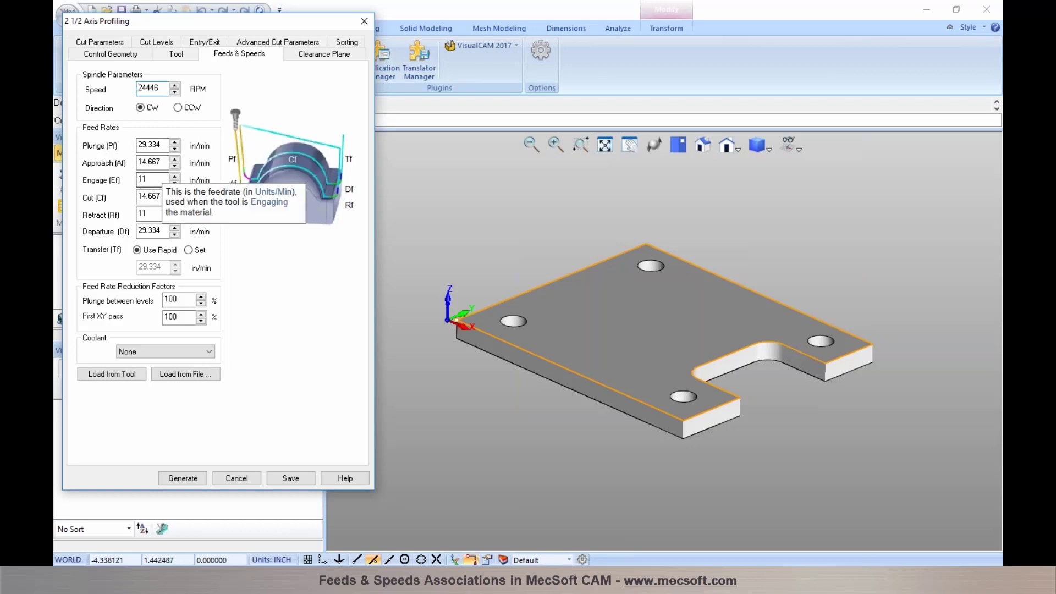
pyautogui.moveTo(151, 231)
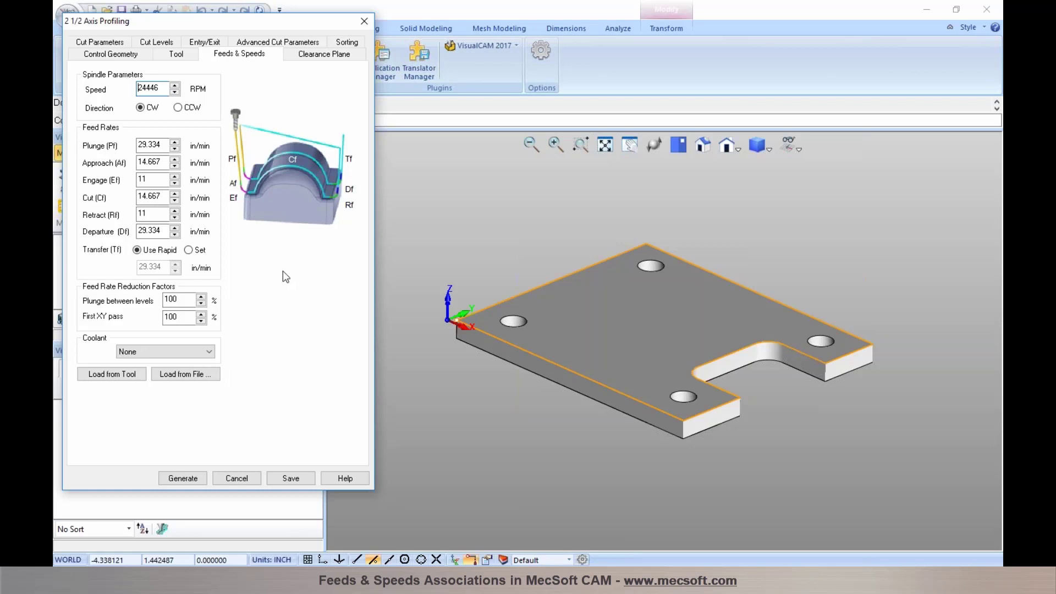
pyautogui.click(189, 250)
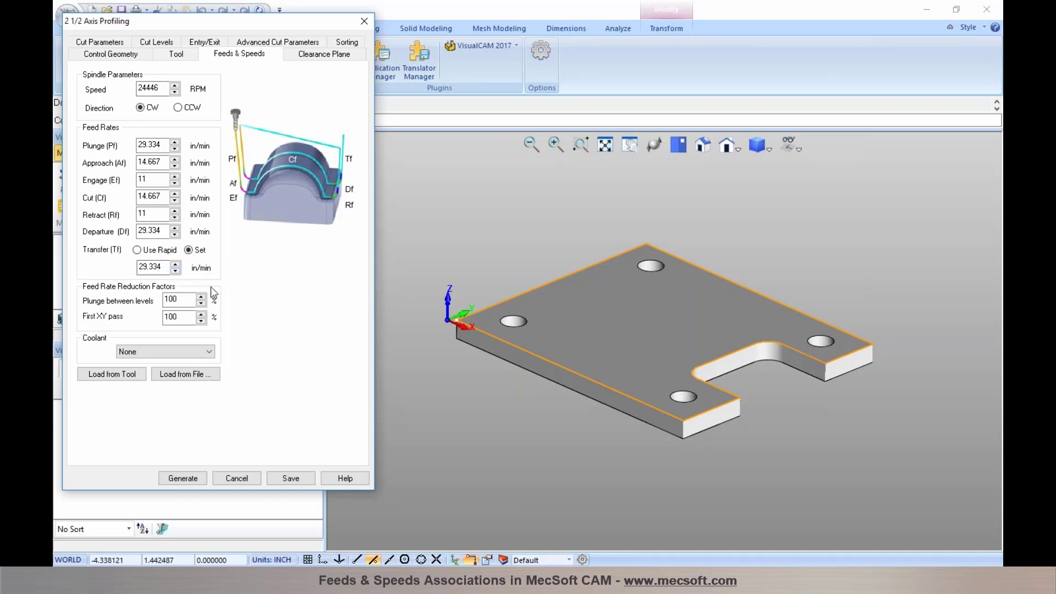
pyautogui.click(138, 250)
# Create a 0.5 diameter flat end mill named FlatMill1, save it as a new tool and use it for the operation
pyautogui.click(176, 55)
pyautogui.click(271, 351)
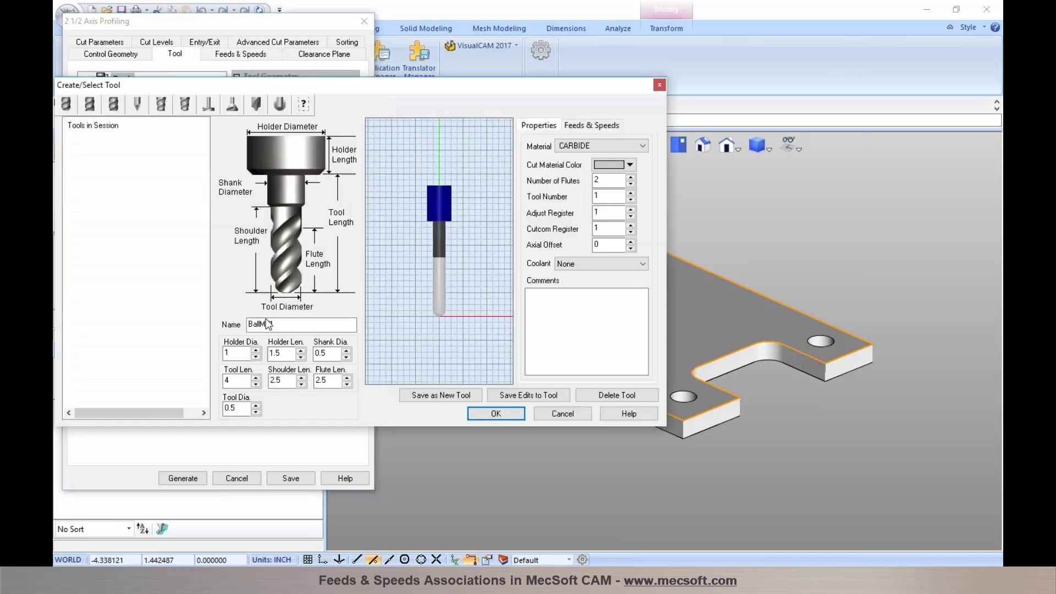
pyautogui.click(89, 104)
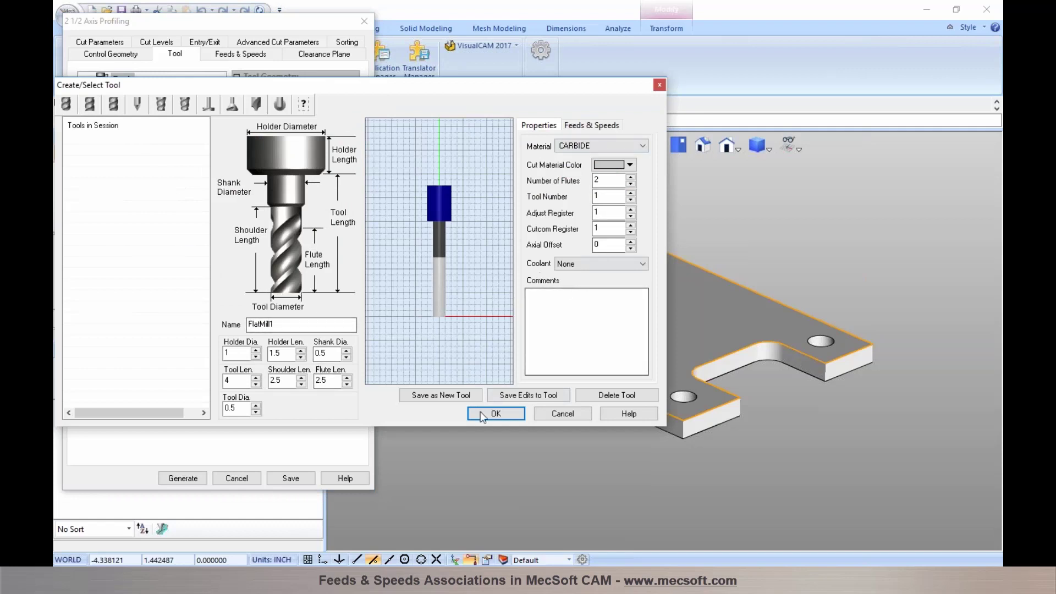
pyautogui.click(445, 396)
pyautogui.click(482, 413)
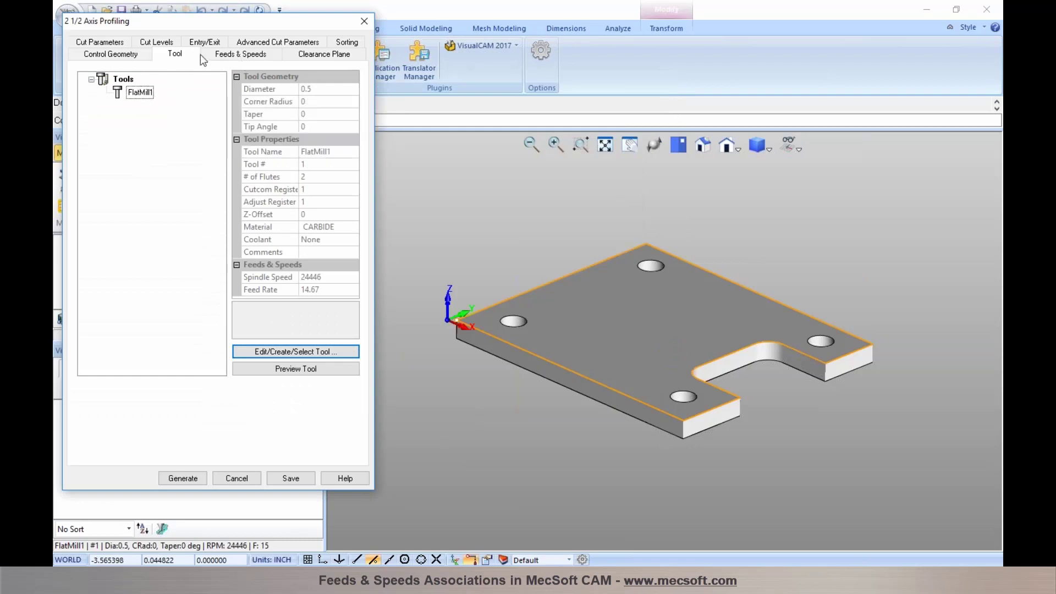
# Set the operation's spindle speed to 5000 RPM, the plunge feed to 10 and the approach feed to 15 in/min
pyautogui.click(219, 55)
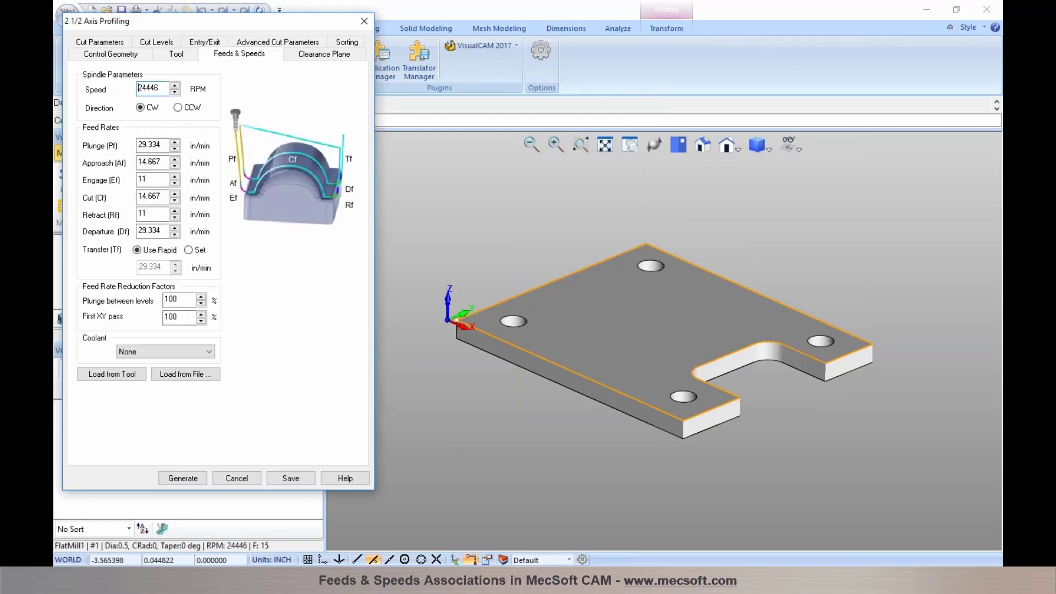
pyautogui.click(163, 88)
pyautogui.moveTo(163, 88); pyautogui.dragTo(132, 91)
pyautogui.write('5000')
pyautogui.press('Tab')
pyautogui.write('10')
pyautogui.press('Tab')
pyautogui.write('15')
pyautogui.press('Tab')
# Set the engage feed to 20, cut feed to 25, retract feed to 30 and departure feed to 35 in/min
pyautogui.write('20')
pyautogui.press('Tab')
pyautogui.write('25')
pyautogui.press('Tab')
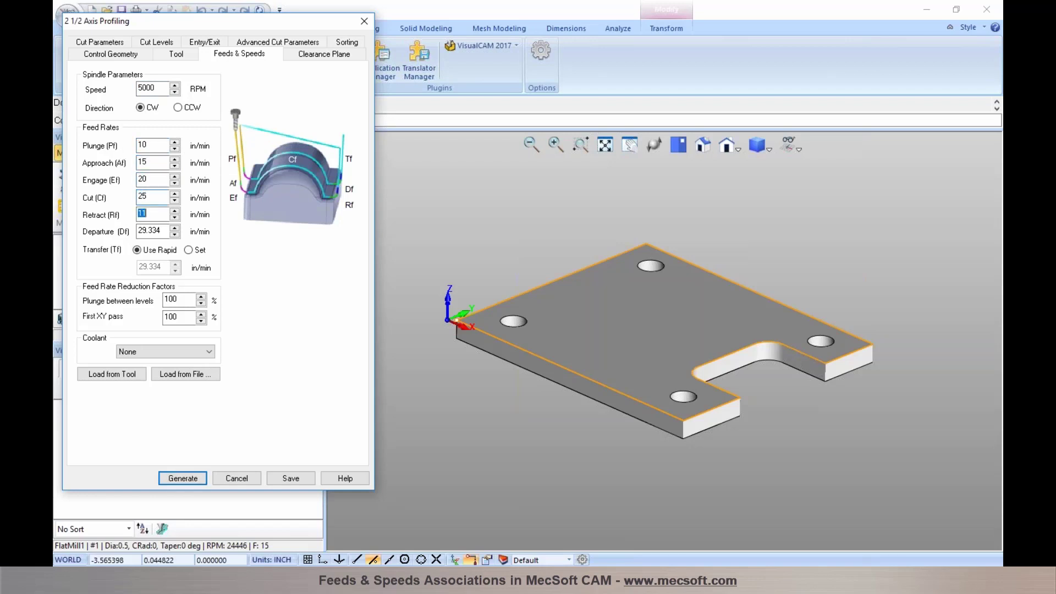
pyautogui.write('30')
pyautogui.press('Tab')
pyautogui.write('35')
# Try a set transfer feed rate of 100 in/min, and return the transfer motion to Use Rapid
pyautogui.click(189, 250)
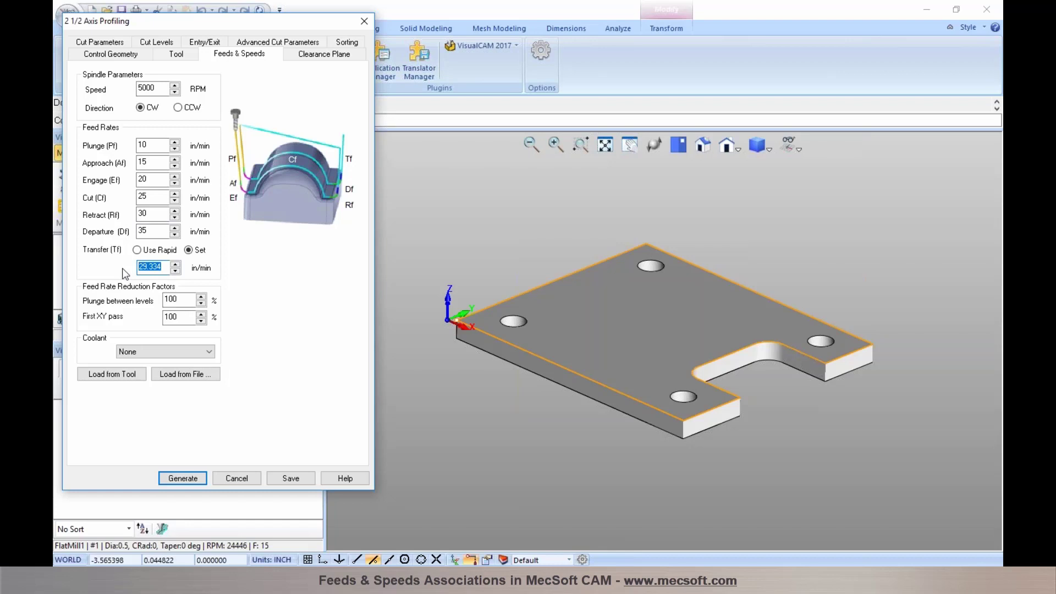
pyautogui.write('100')
pyautogui.click(137, 251)
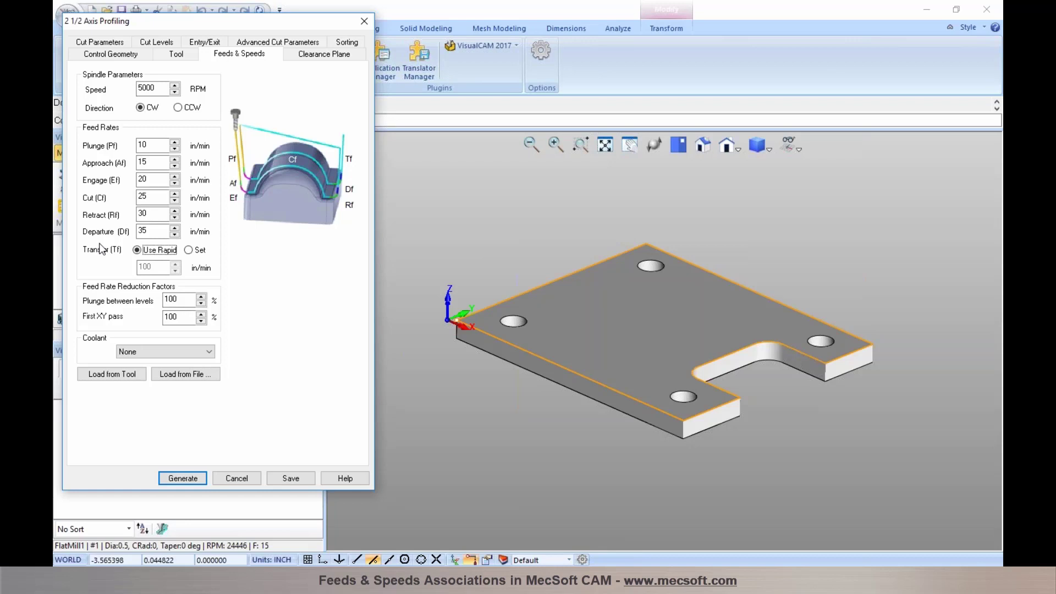
# Check the clearance plane settings and have the cut start side determined using the 3D model
pyautogui.click(310, 57)
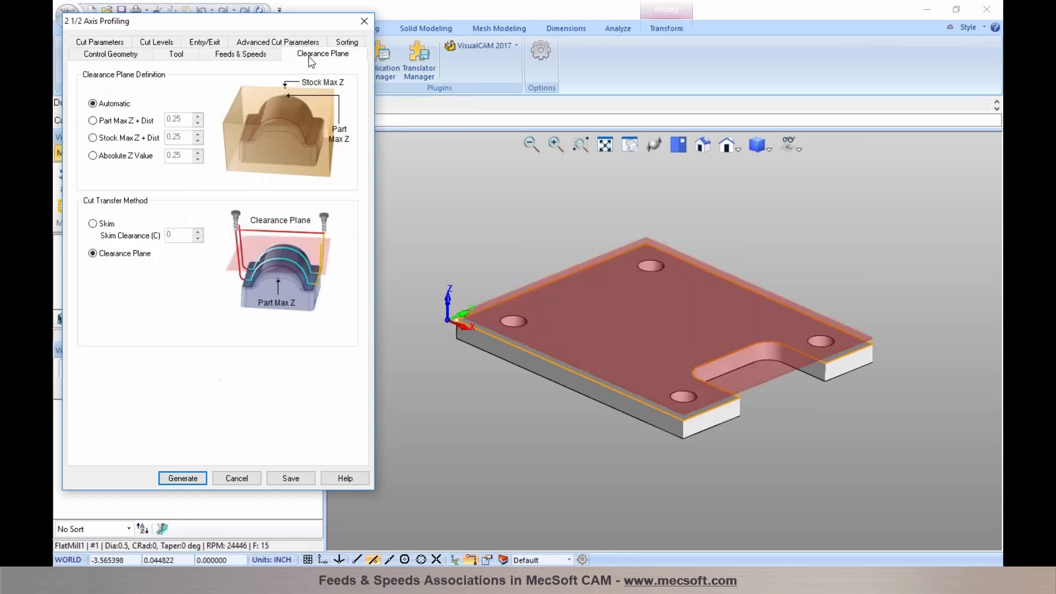
pyautogui.click(120, 45)
pyautogui.moveTo(98, 176)
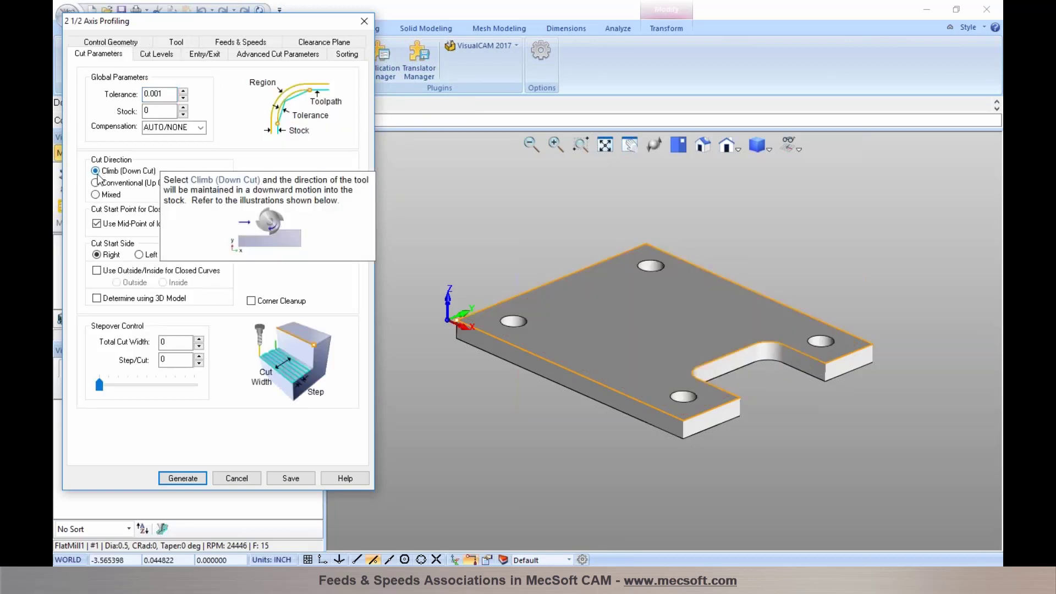
pyautogui.click(100, 299)
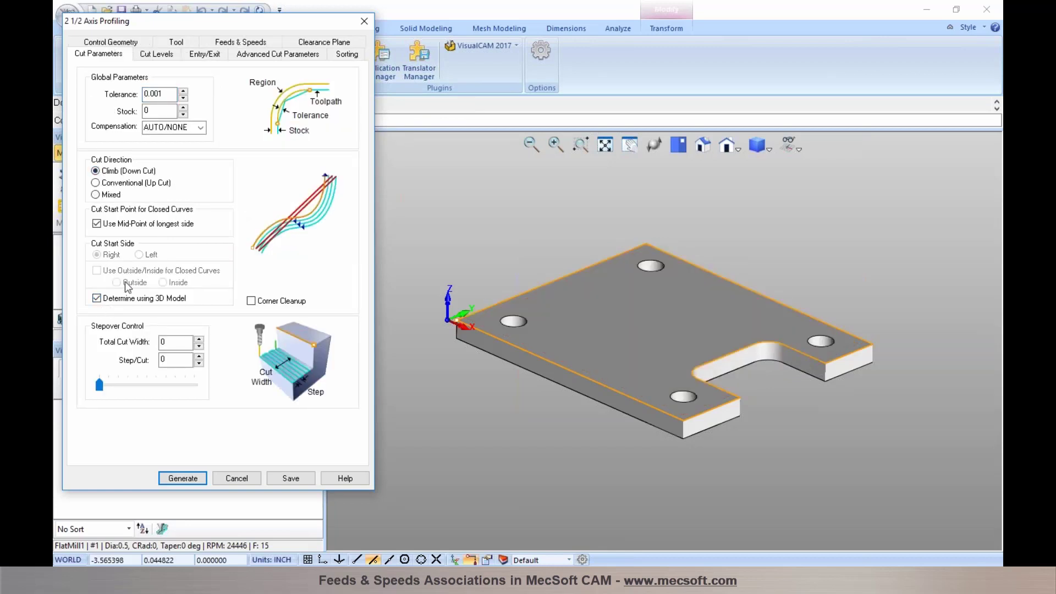
# Set the total cut depth to 0.75 and generate the profiling toolpath
pyautogui.click(156, 54)
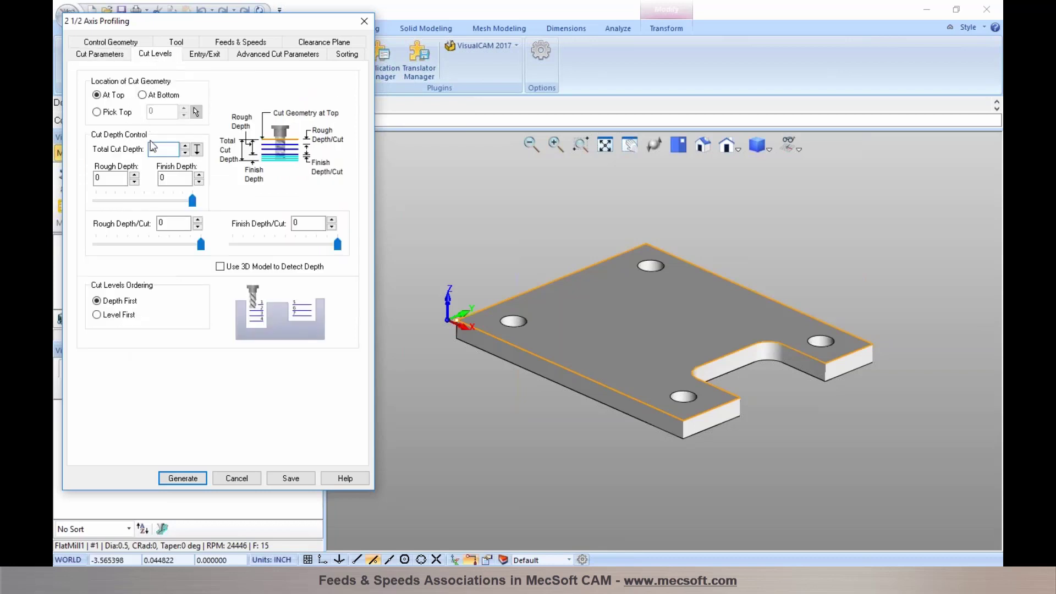
pyautogui.moveTo(153, 146)
pyautogui.write('0.75')
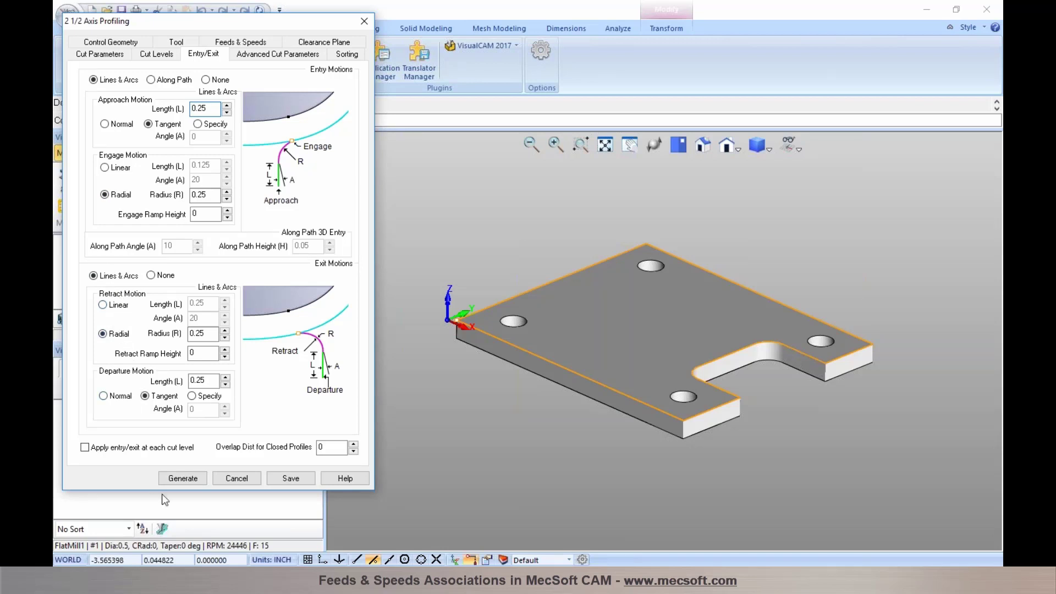
pyautogui.click(177, 481)
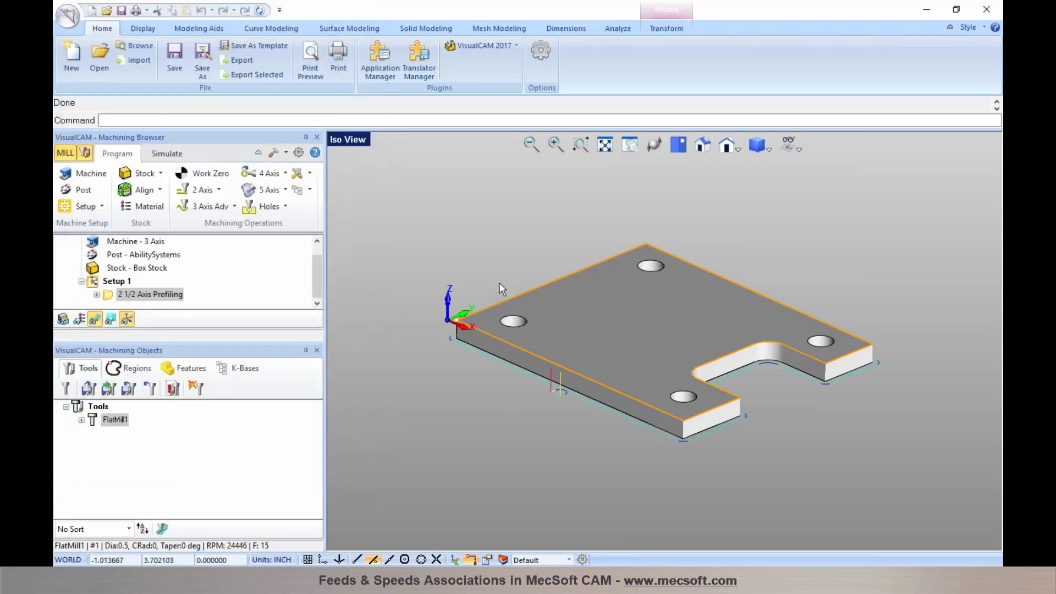
# Inspect the toolpath's entry and exit motions up close and compare them with the operation's feeds and speeds
pyautogui.scroll(5, 576, 404)
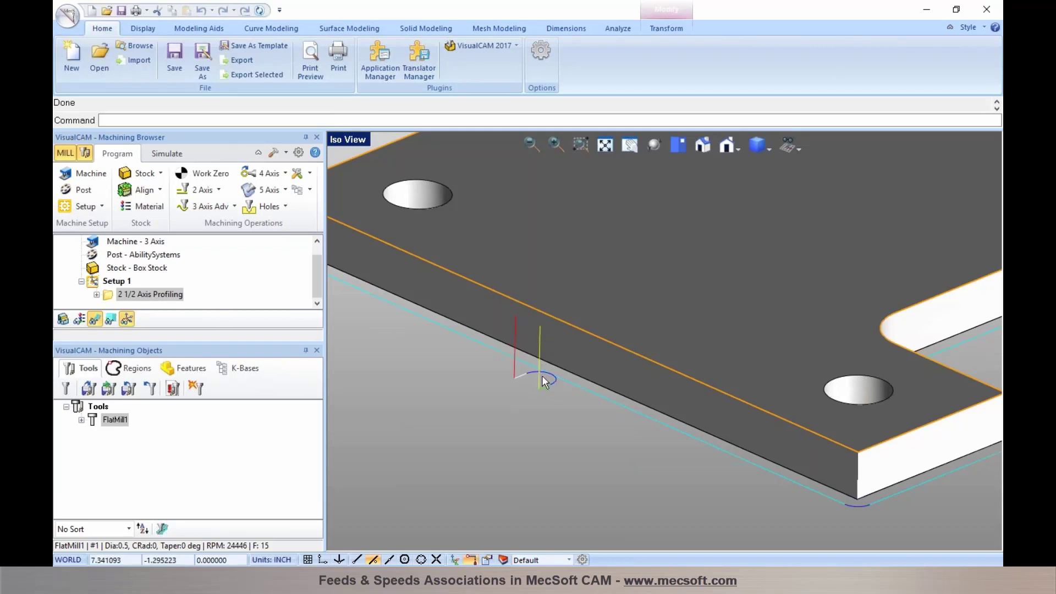
pyautogui.doubleClick(109, 296)
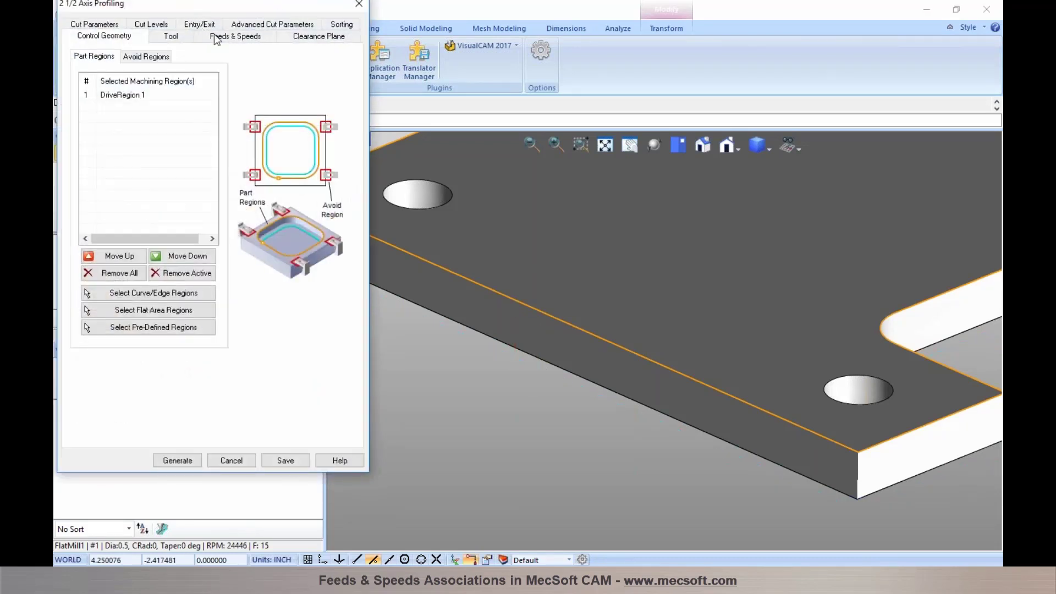
pyautogui.click(218, 36)
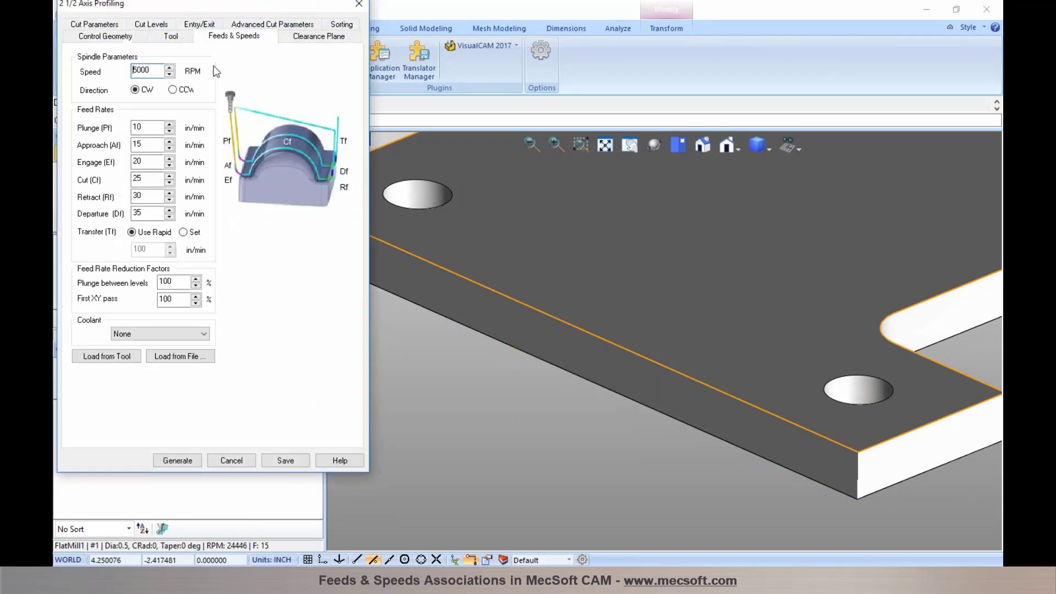
pyautogui.click(231, 461)
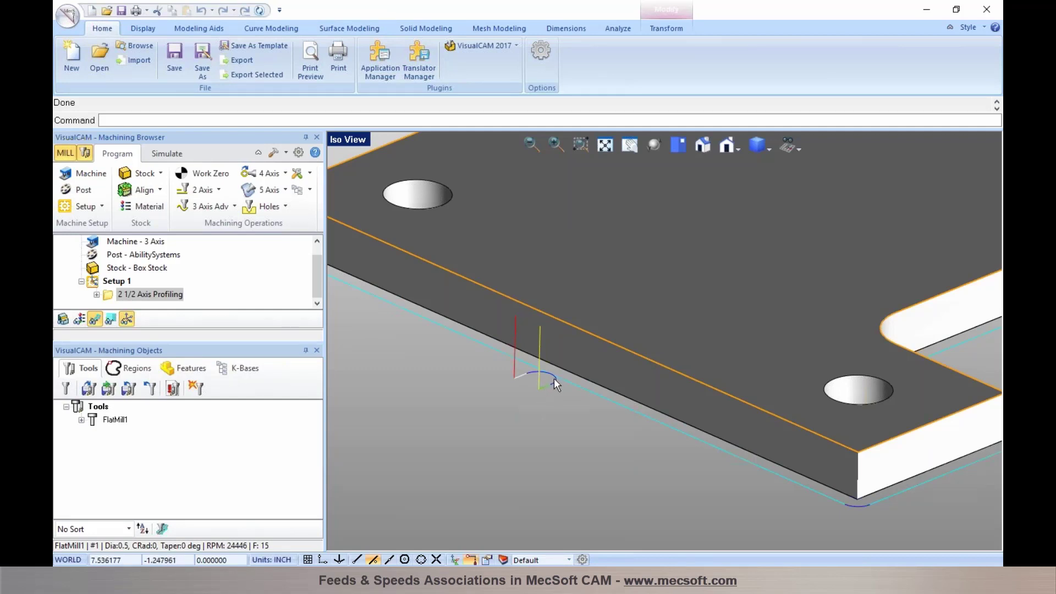
# Change the profiling operation's engage motion to Linear, edit its length, regenerate the toolpath and inspect the entry motion
pyautogui.doubleClick(125, 296)
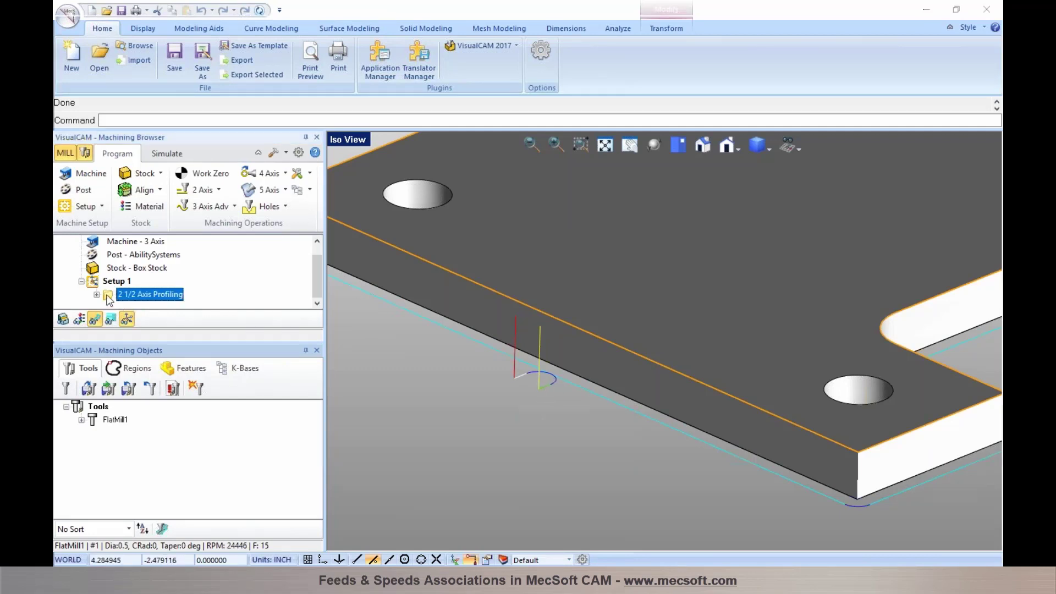
pyautogui.click(198, 26)
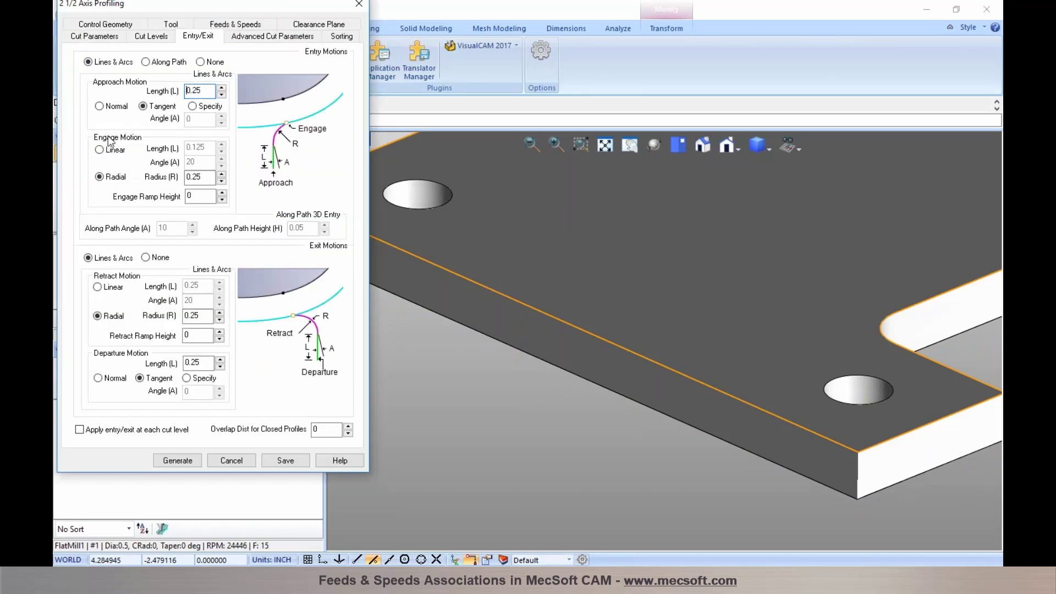
pyautogui.moveTo(202, 92)
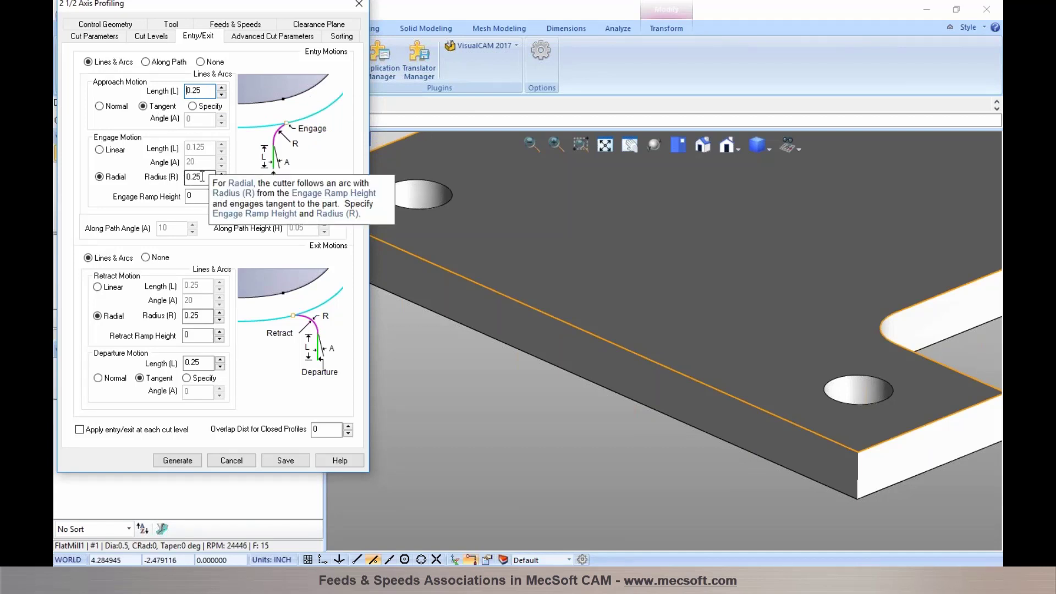
pyautogui.click(108, 151)
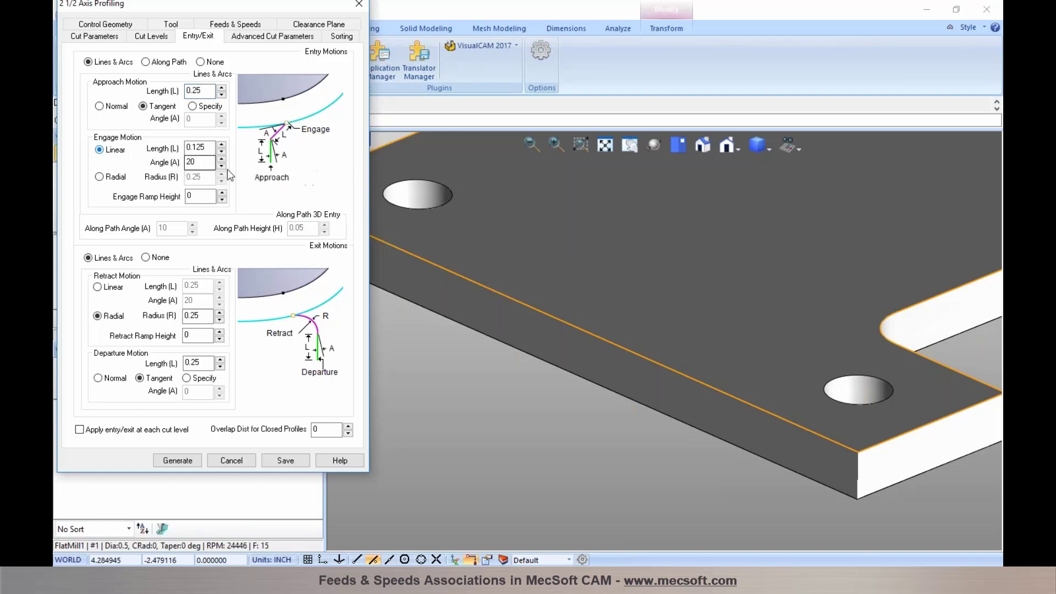
pyautogui.click(191, 148)
pyautogui.press('BackSpace')
pyautogui.click(177, 461)
pyautogui.scroll(3, 556, 378)
pyautogui.scroll(1, 556, 384)
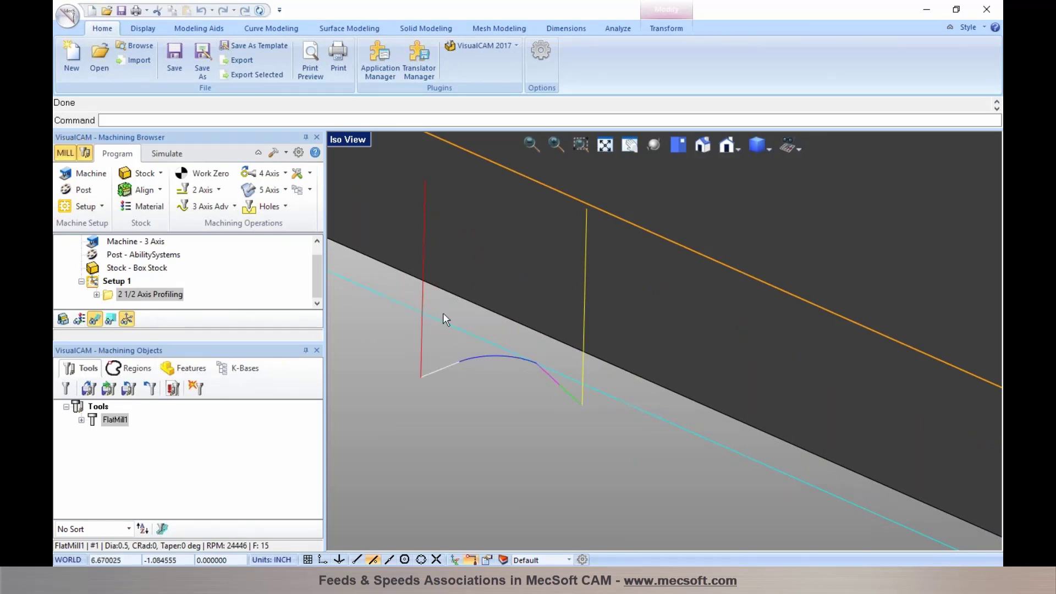
pyautogui.scroll(-3, 540, 377)
pyautogui.scroll(-2, 572, 388)
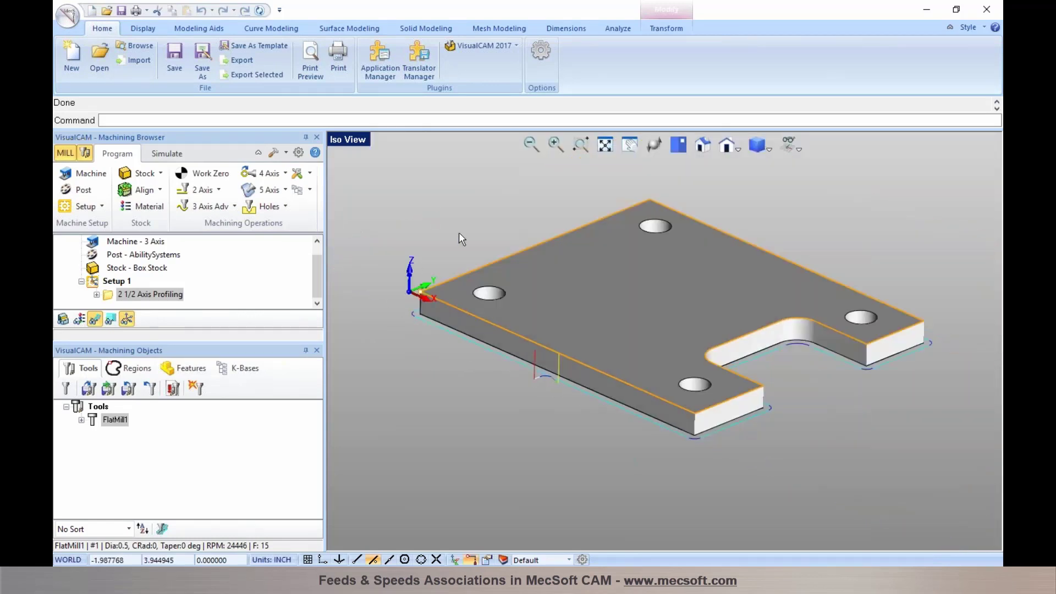
pyautogui.scroll(6, 570, 368)
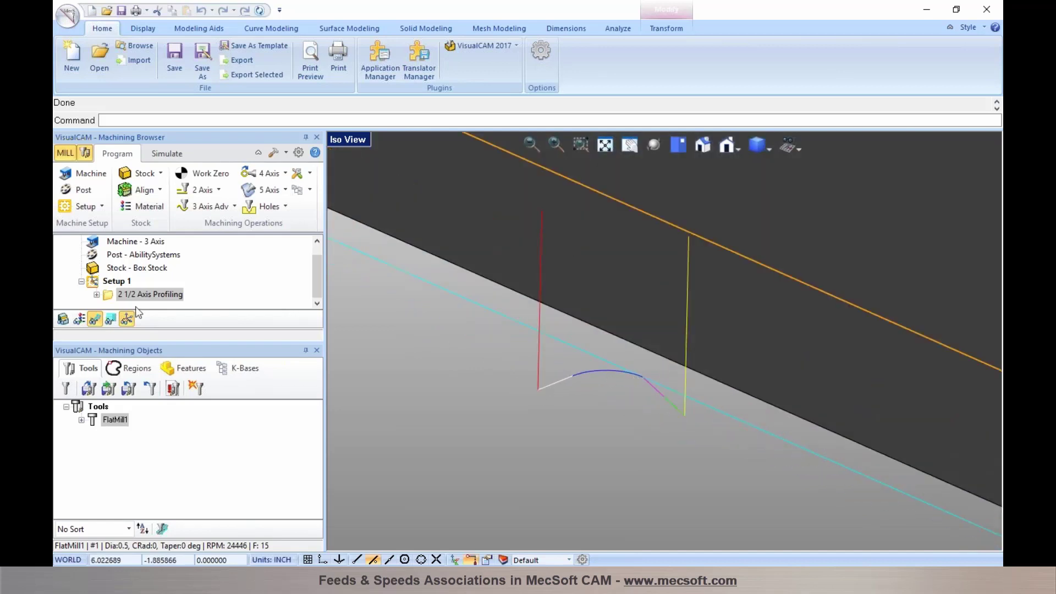
# Review the profiling operation's entry/exit settings and its feed rates, including departure, transfer and the feed rate reduction factors, without changing them
pyautogui.click(104, 296)
pyautogui.doubleClick(105, 297)
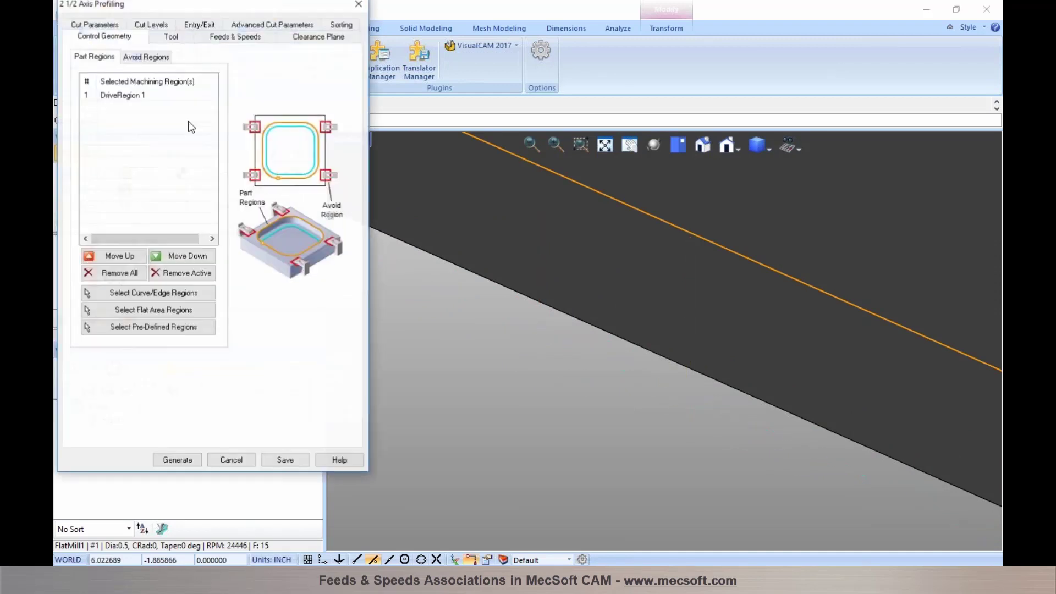
pyautogui.click(205, 25)
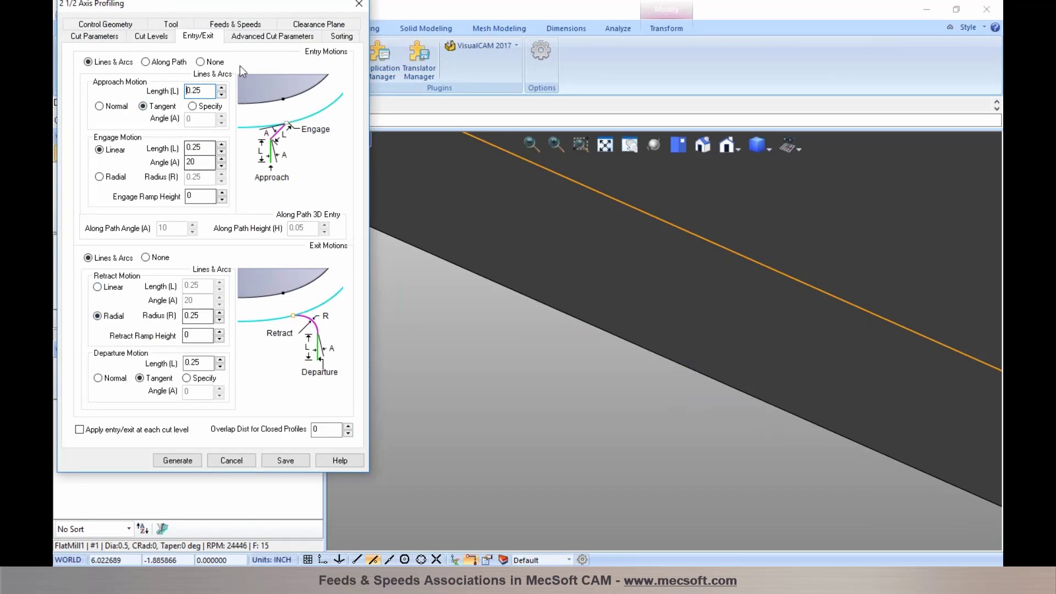
pyautogui.click(220, 26)
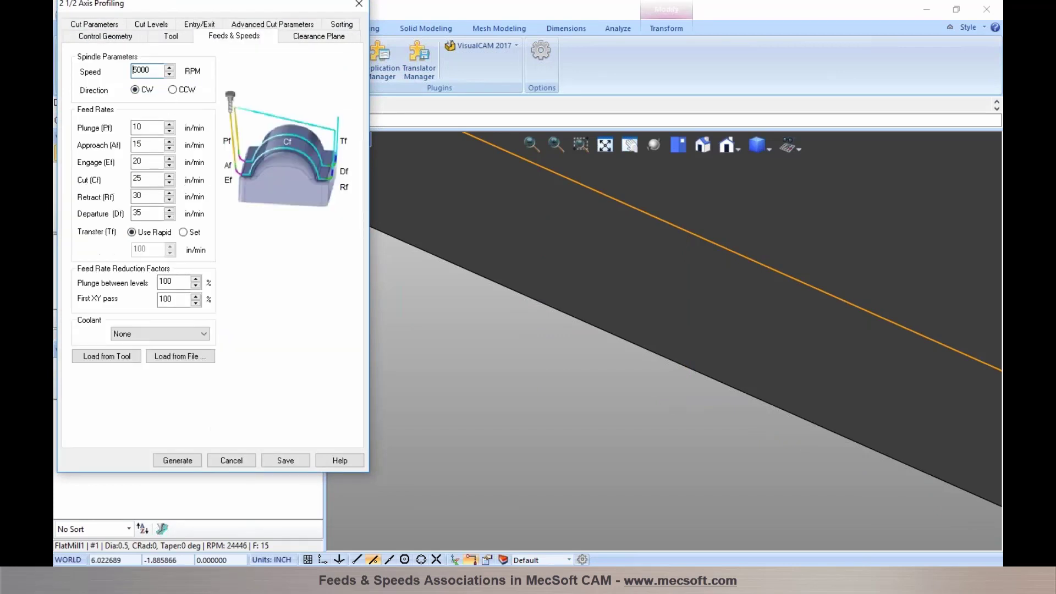
pyautogui.moveTo(158, 182)
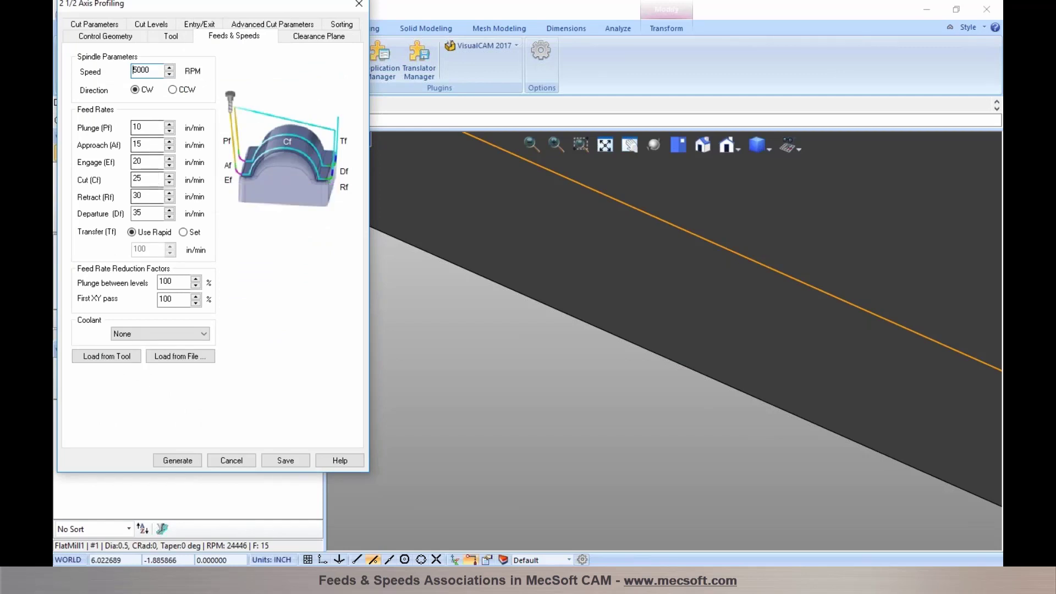
pyautogui.moveTo(154, 214)
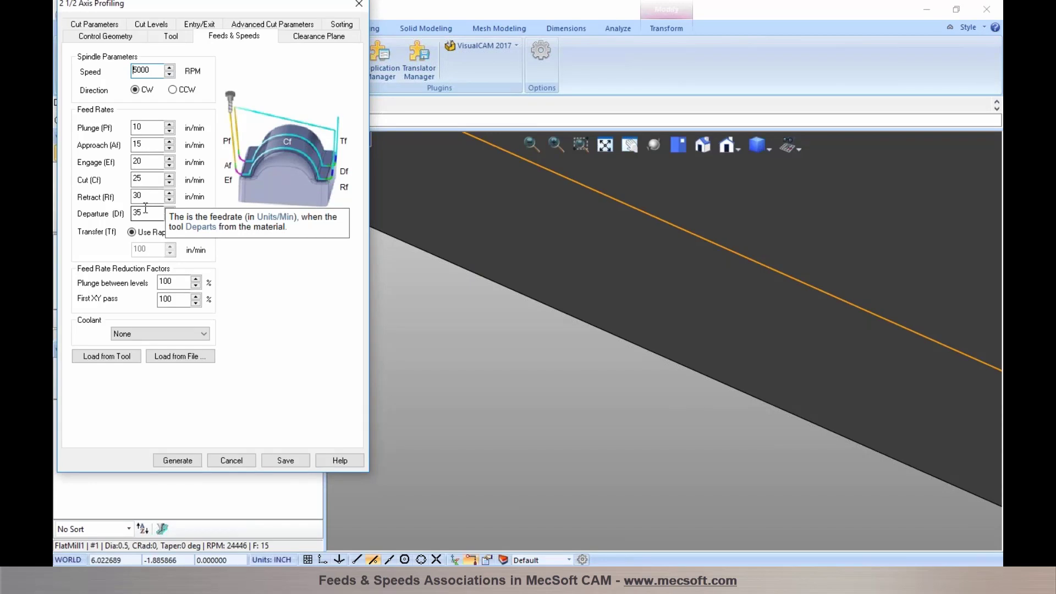
pyautogui.moveTo(210, 3); pyautogui.dragTo(226, 20)
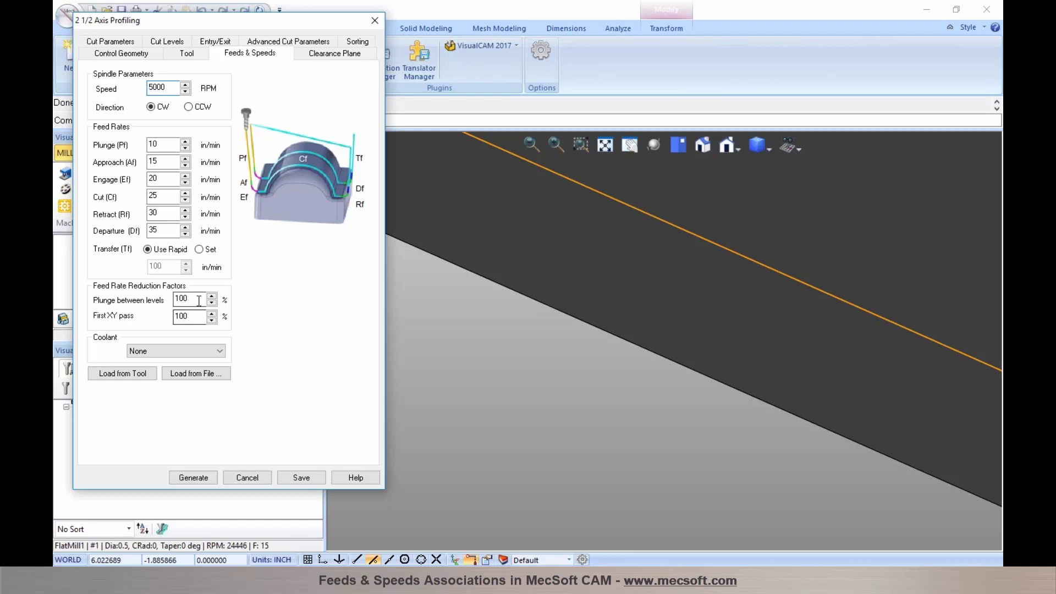
pyautogui.moveTo(190, 316)
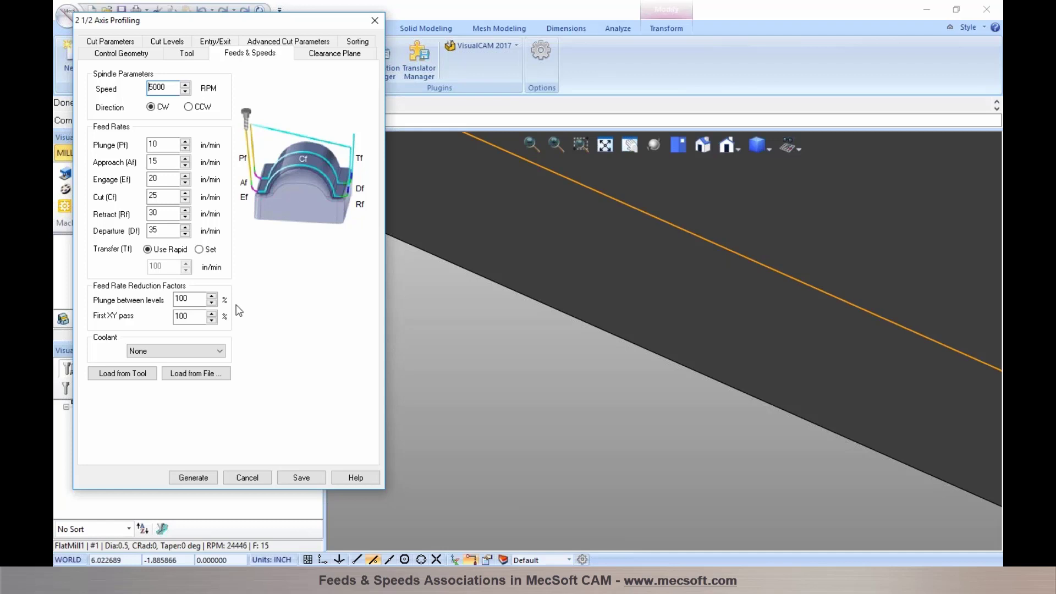
pyautogui.click(259, 478)
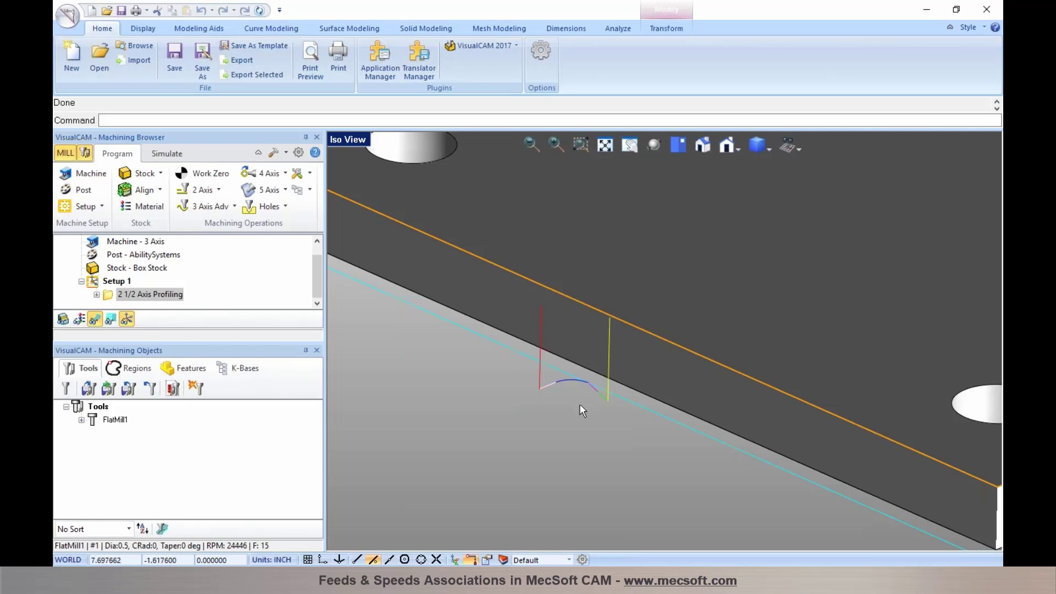
# Review the toolpath motion colors in the machining preferences, including the standard and custom color choices for Plunge motions
pyautogui.click(297, 155)
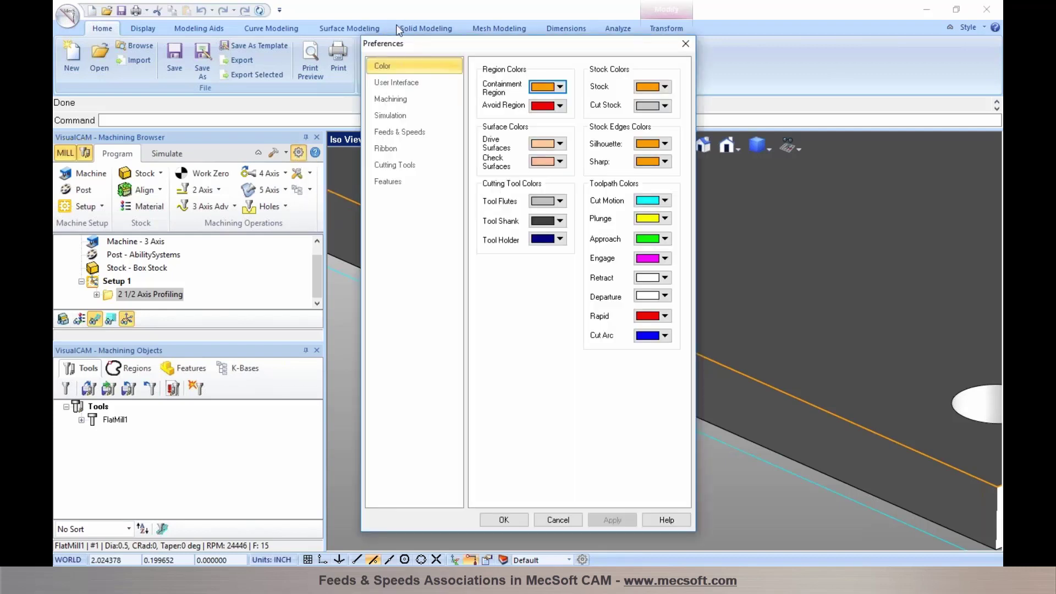
pyautogui.moveTo(399, 41); pyautogui.dragTo(141, 36)
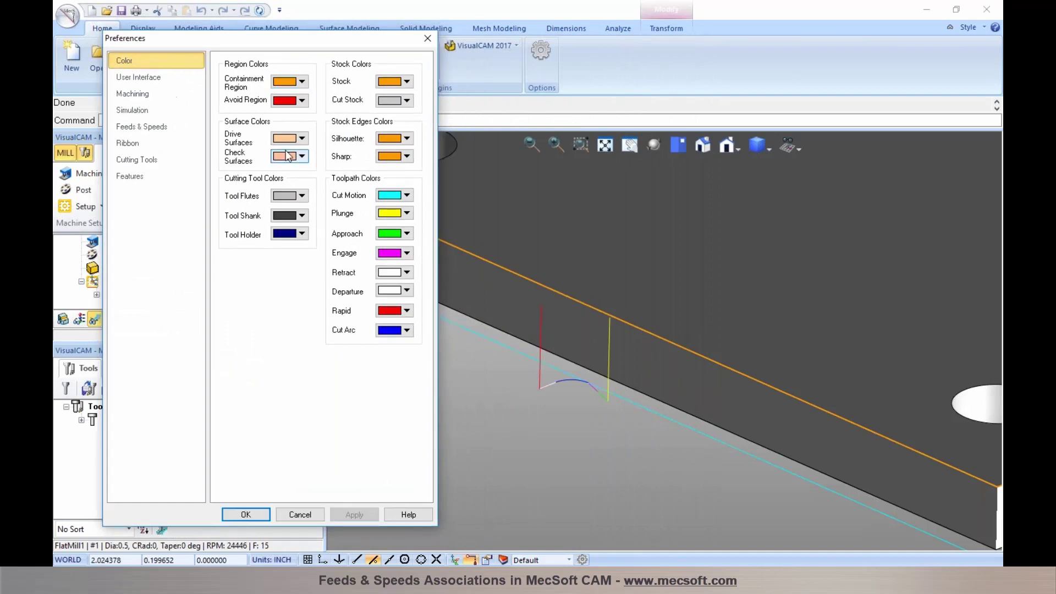
pyautogui.click(408, 214)
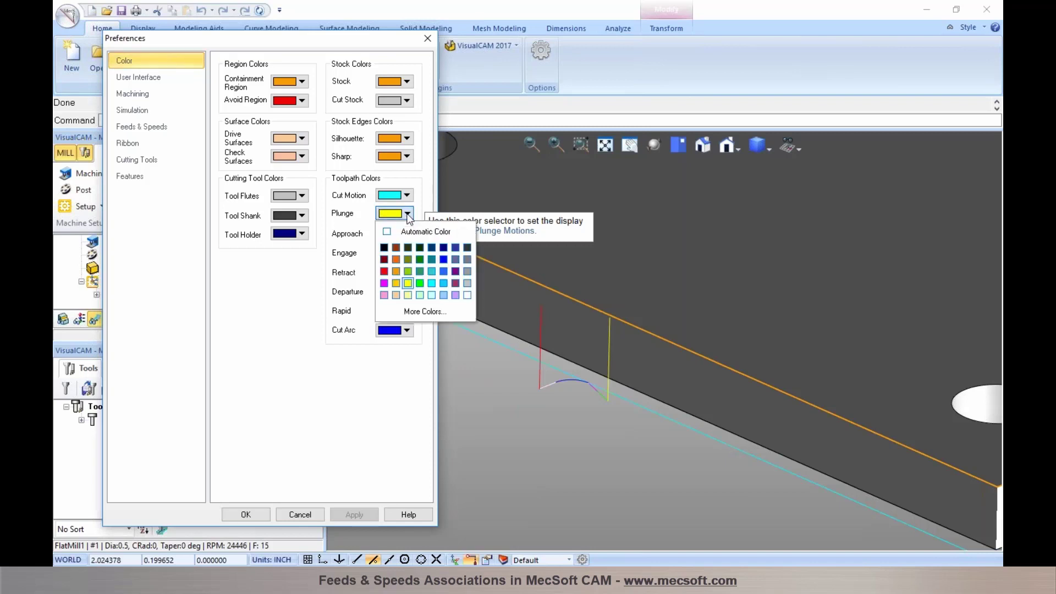
pyautogui.click(425, 312)
pyautogui.click(215, 189)
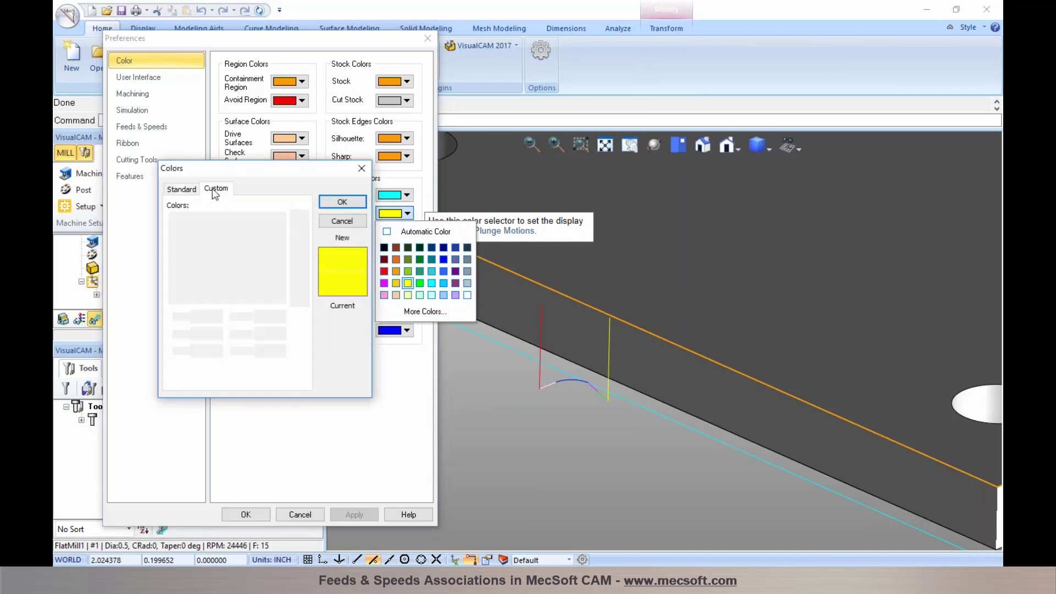
pyautogui.click(183, 190)
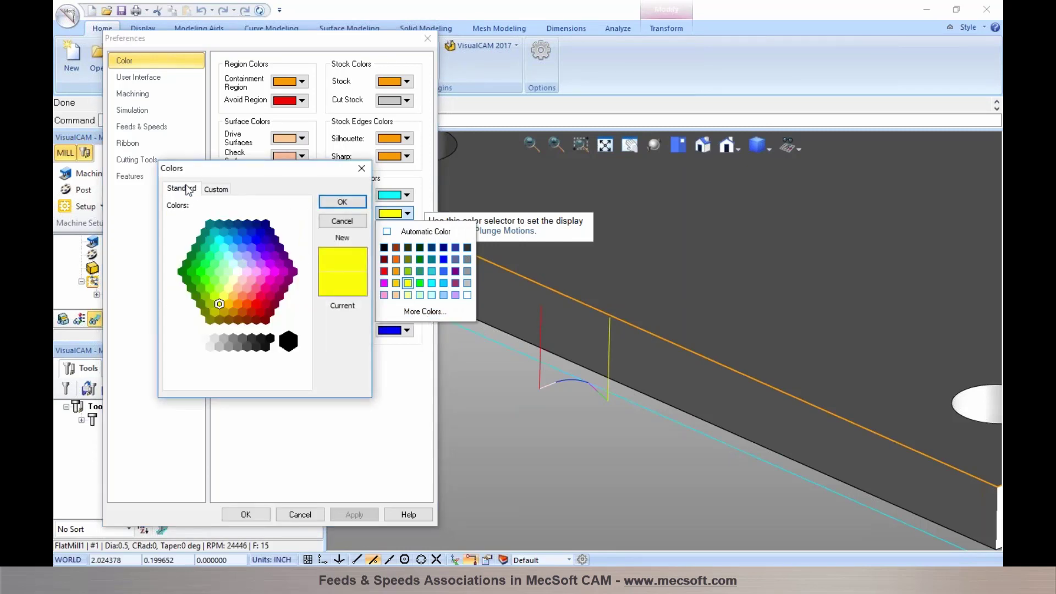
pyautogui.click(332, 223)
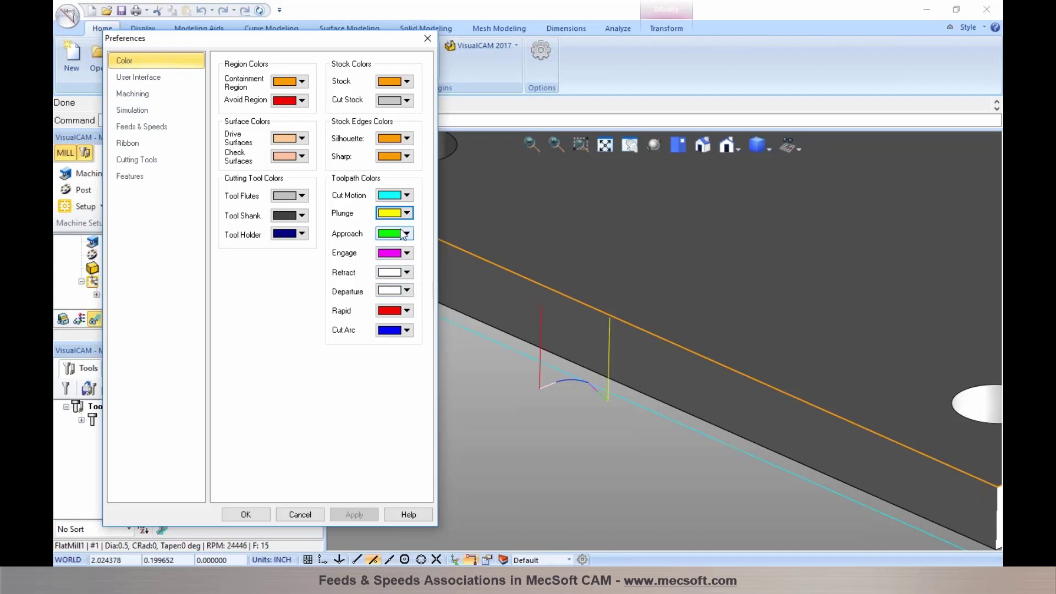
pyautogui.click(408, 213)
pyautogui.click(300, 516)
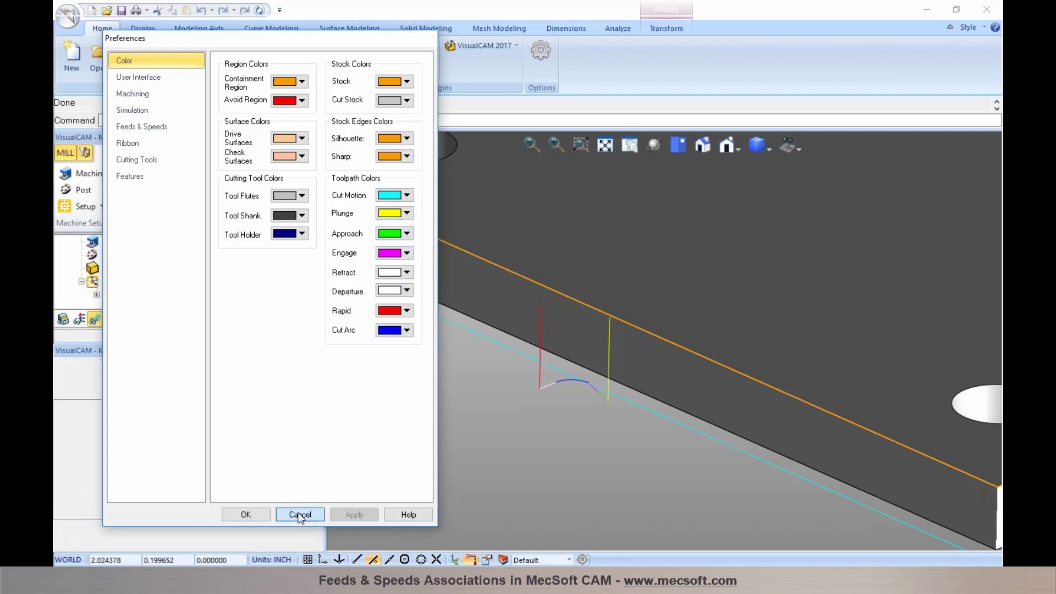
# Change the profiling operation's retract motion to Linear, regenerate the toolpath and inspect the exit motion
pyautogui.click(105, 296)
pyautogui.doubleClick(105, 295)
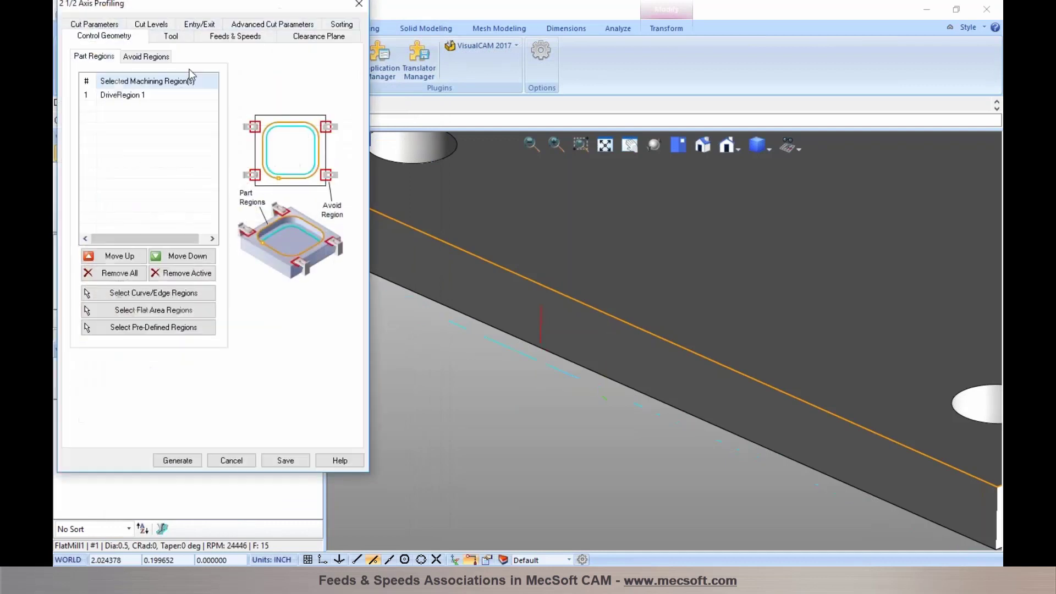
pyautogui.click(194, 25)
pyautogui.click(98, 287)
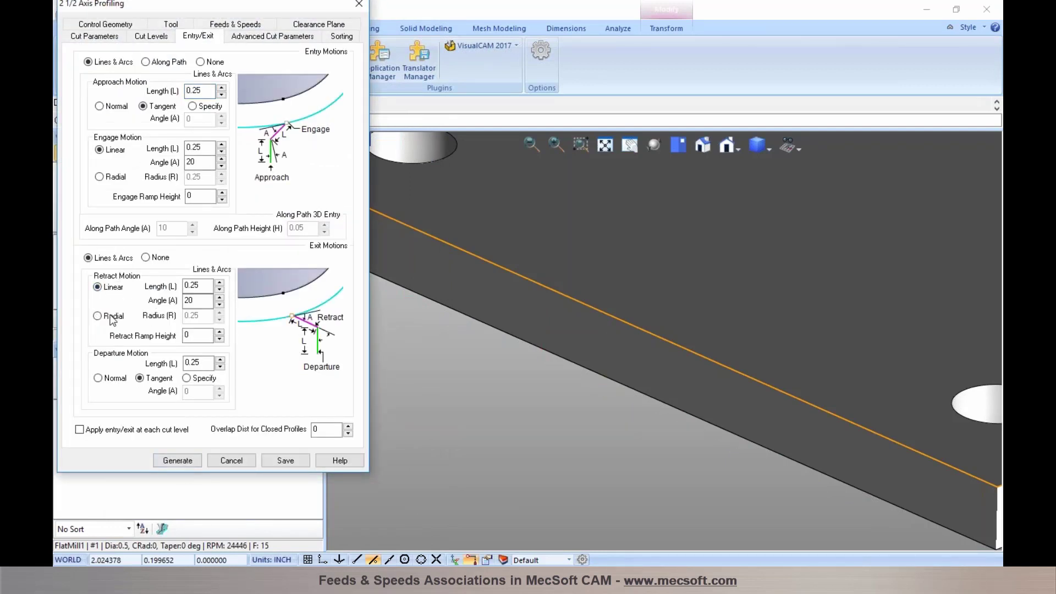
pyautogui.click(183, 462)
pyautogui.scroll(2, 587, 382)
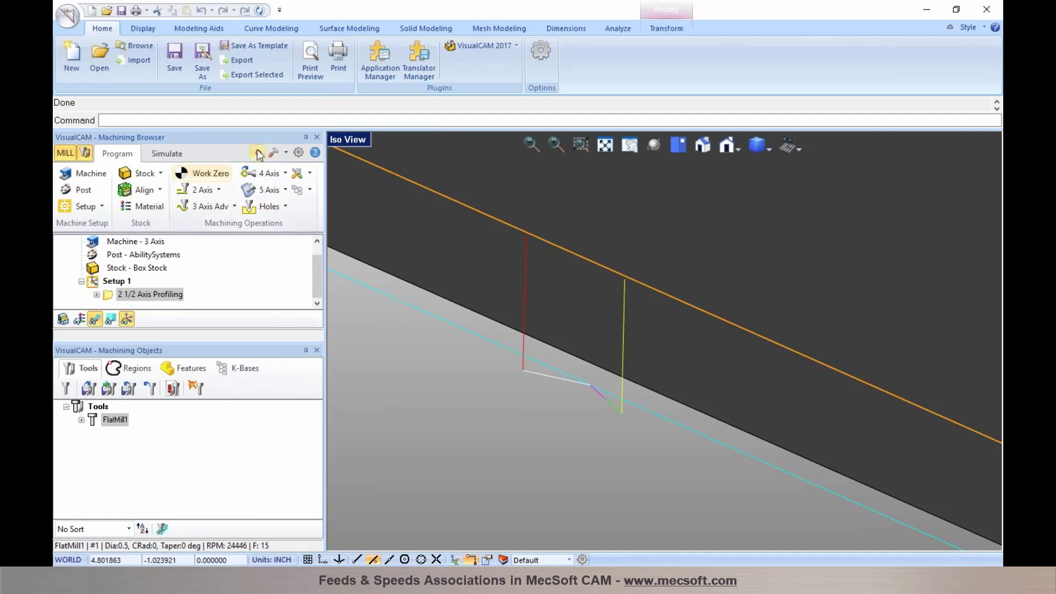
# Compare the regenerated toolpath's entry and exit motions with the toolpath colors in the machining preferences
pyautogui.click(298, 152)
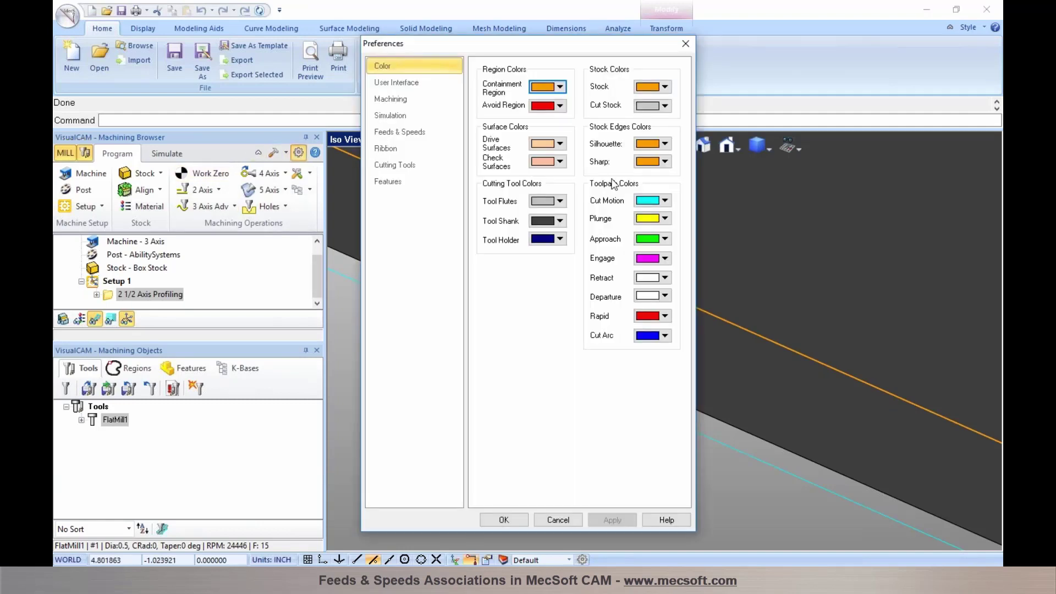
pyautogui.moveTo(573, 47); pyautogui.dragTo(275, 44)
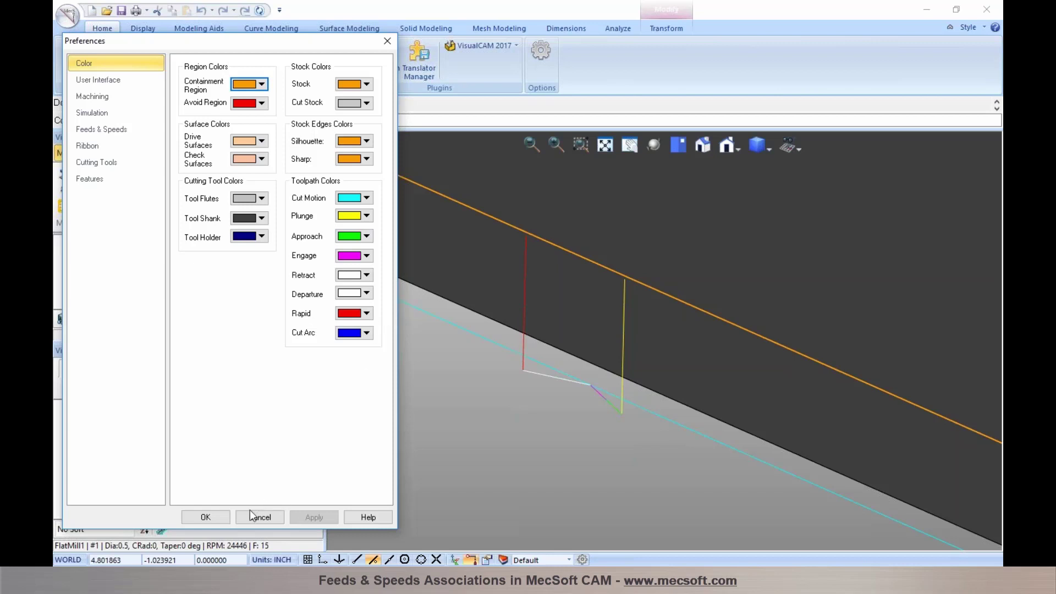
pyautogui.click(217, 518)
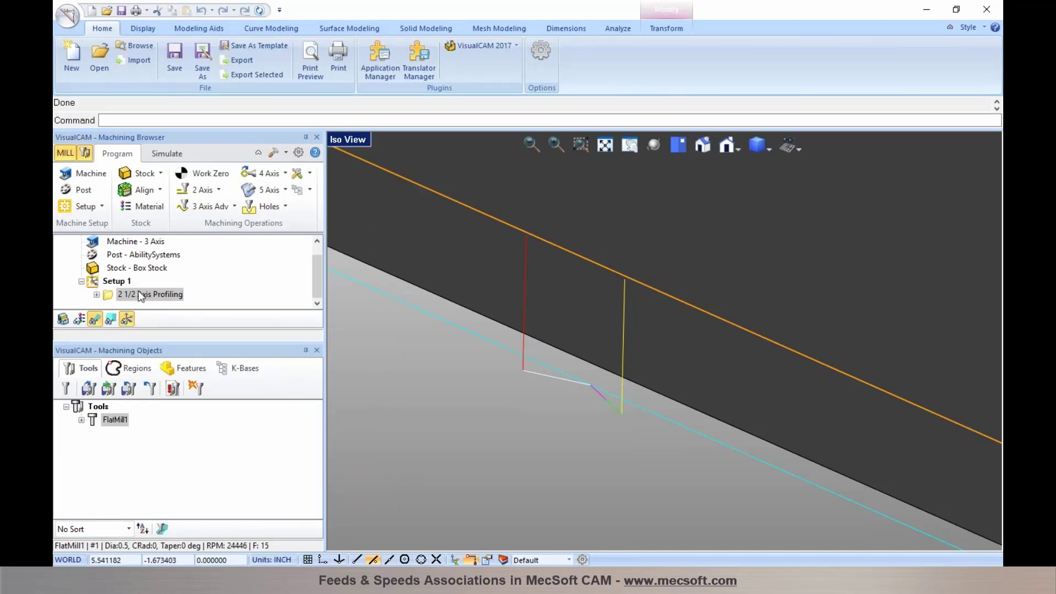
# Post the 2 1/2 Axis Profiling operation to G-code and check the feed rates on its entry, cut and exit moves and the final rapid line
pyautogui.rightClick(115, 295)
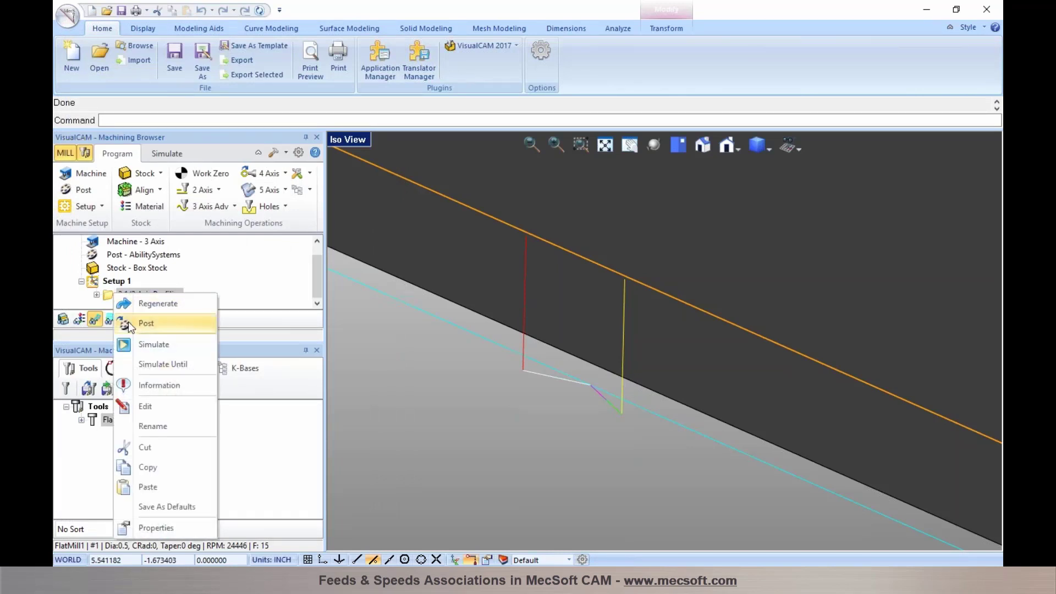
pyautogui.click(127, 323)
pyautogui.click(668, 374)
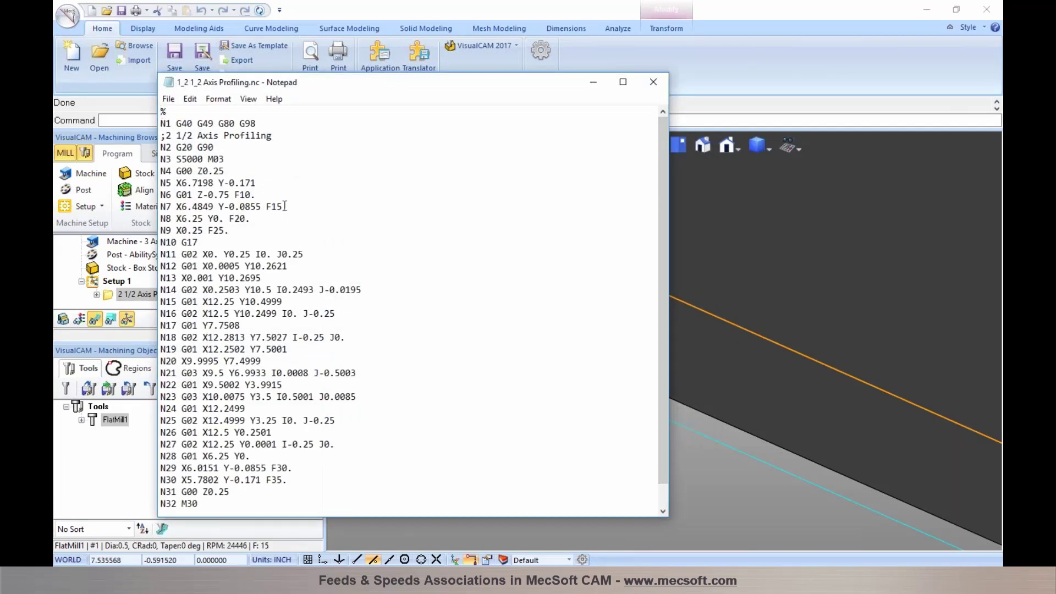
pyautogui.moveTo(257, 195); pyautogui.dragTo(213, 232)
pyautogui.scroll(-1, 329, 311)
pyautogui.moveTo(294, 445); pyautogui.dragTo(171, 468)
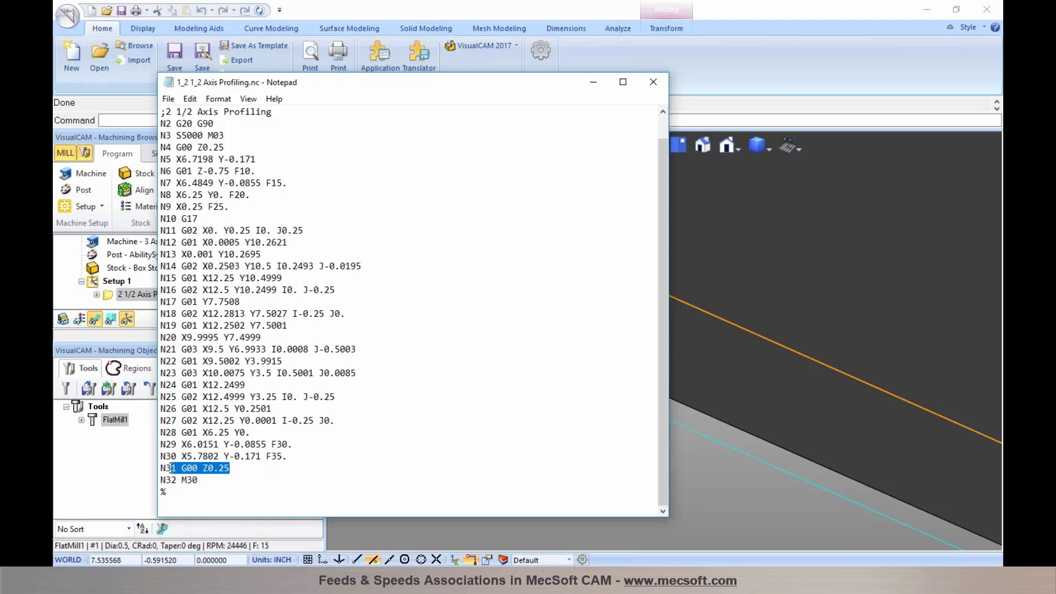
pyautogui.click(207, 473)
pyautogui.click(267, 468)
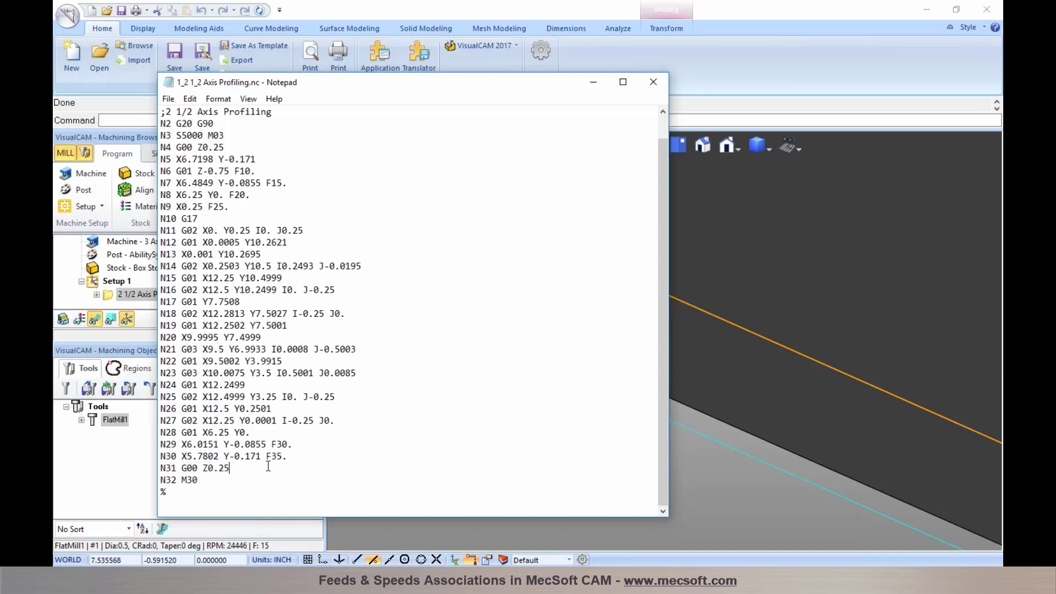
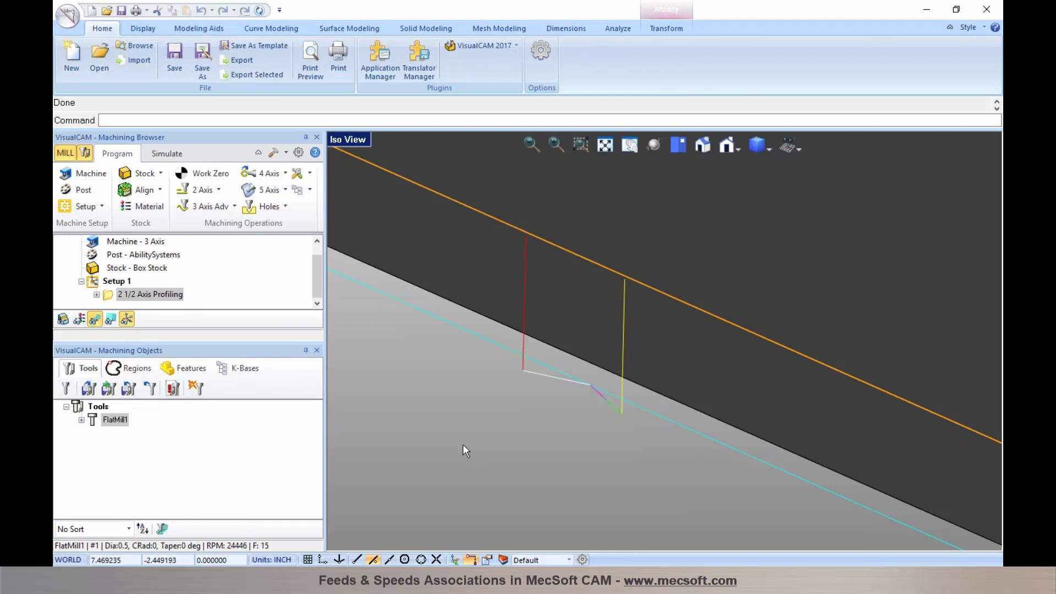
pyautogui.click(532, 144)
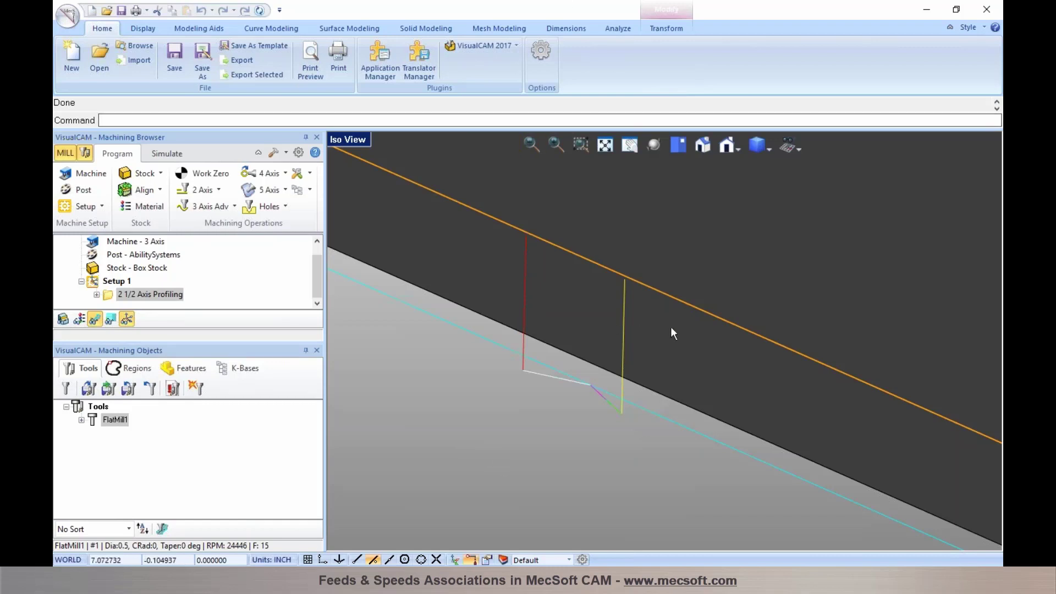
pyautogui.moveTo(671, 325); pyautogui.dragTo(661, 410)
pyautogui.scroll(-2, 665, 411)
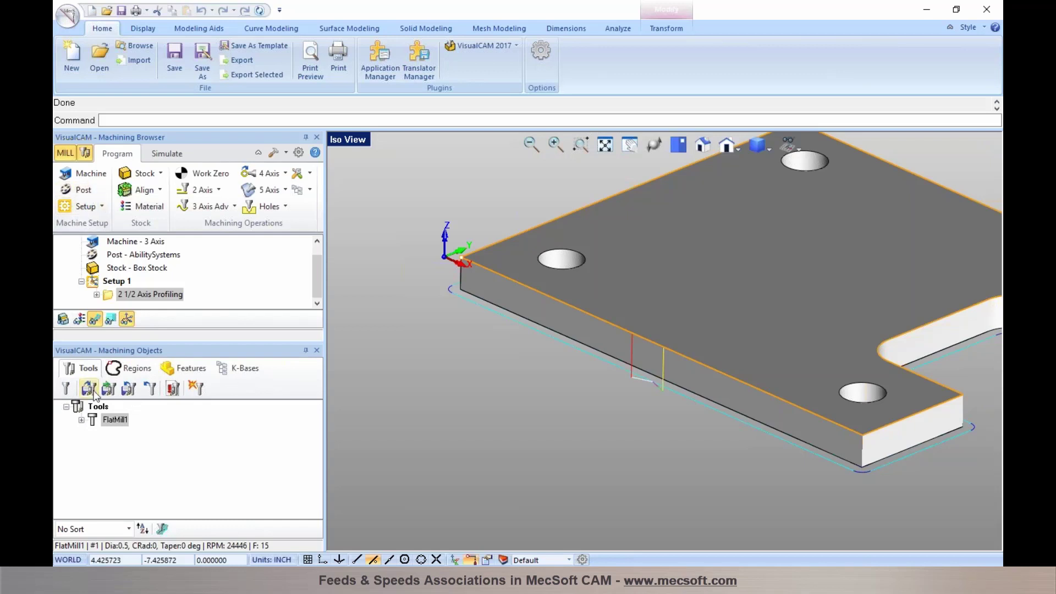
pyautogui.click(87, 157)
pyautogui.click(87, 157)
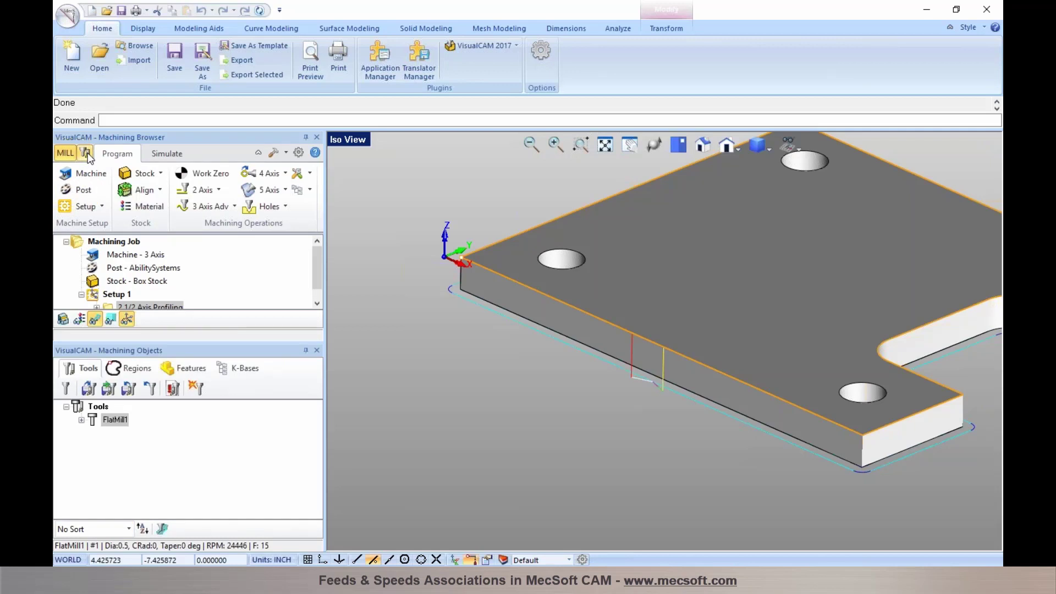
# Open the FlatMill1 tool definition for editing and set its spindle speed to 3000 RPM
pyautogui.click(66, 389)
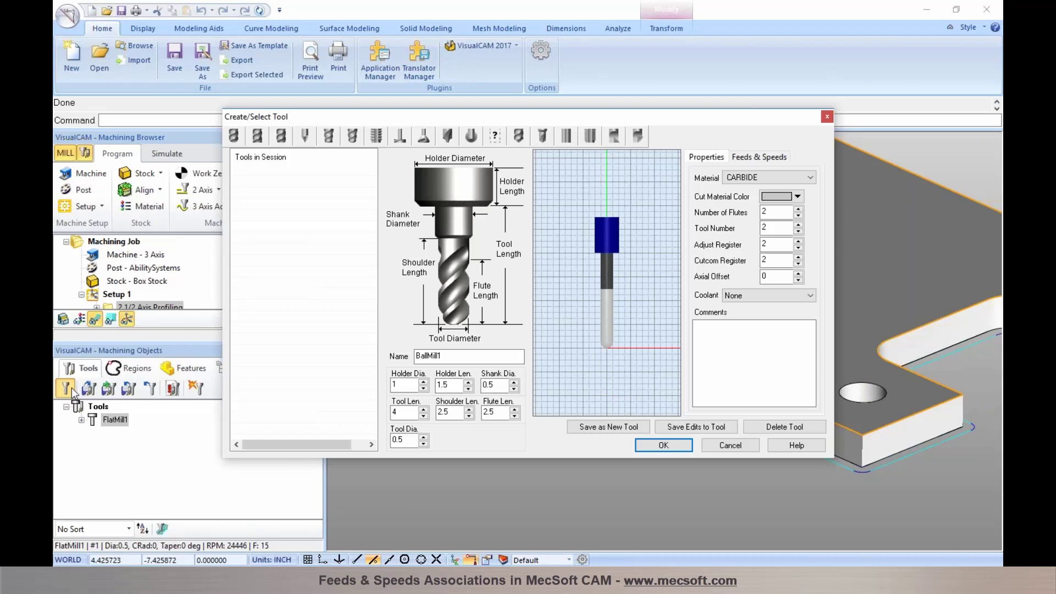
pyautogui.click(258, 137)
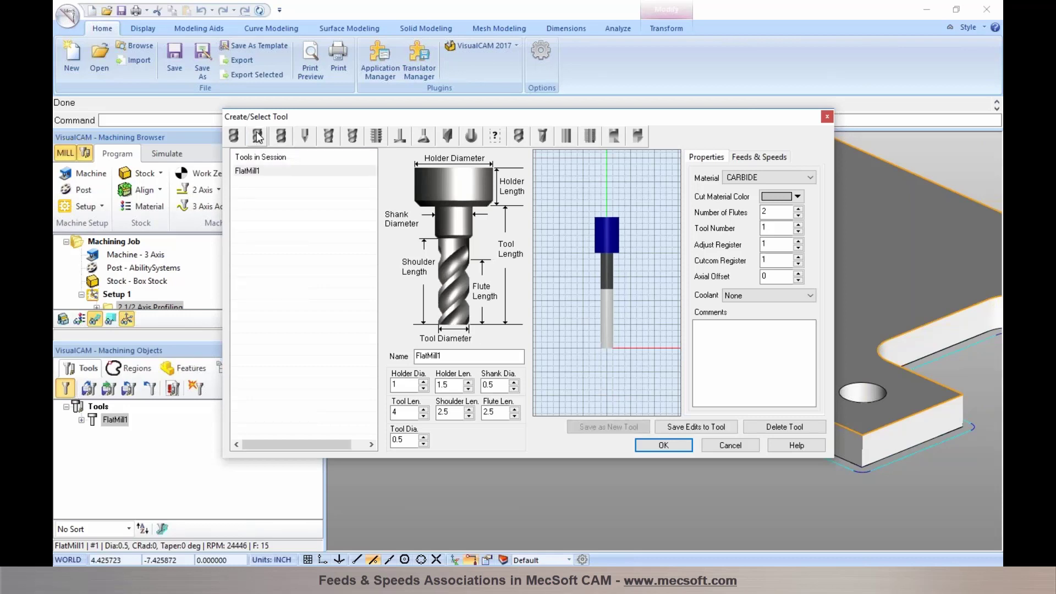
pyautogui.click(255, 173)
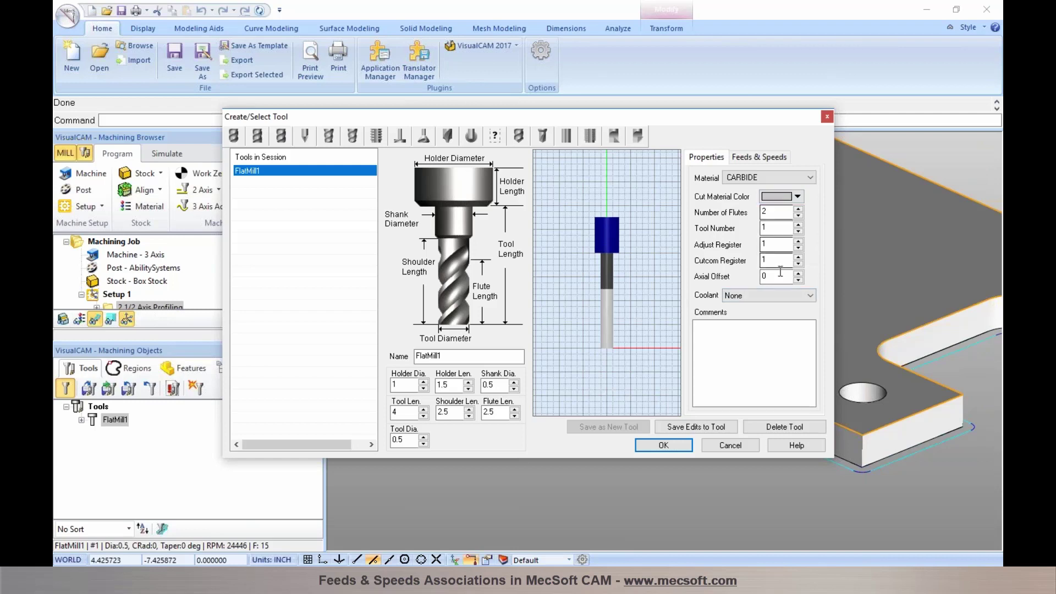
pyautogui.click(749, 159)
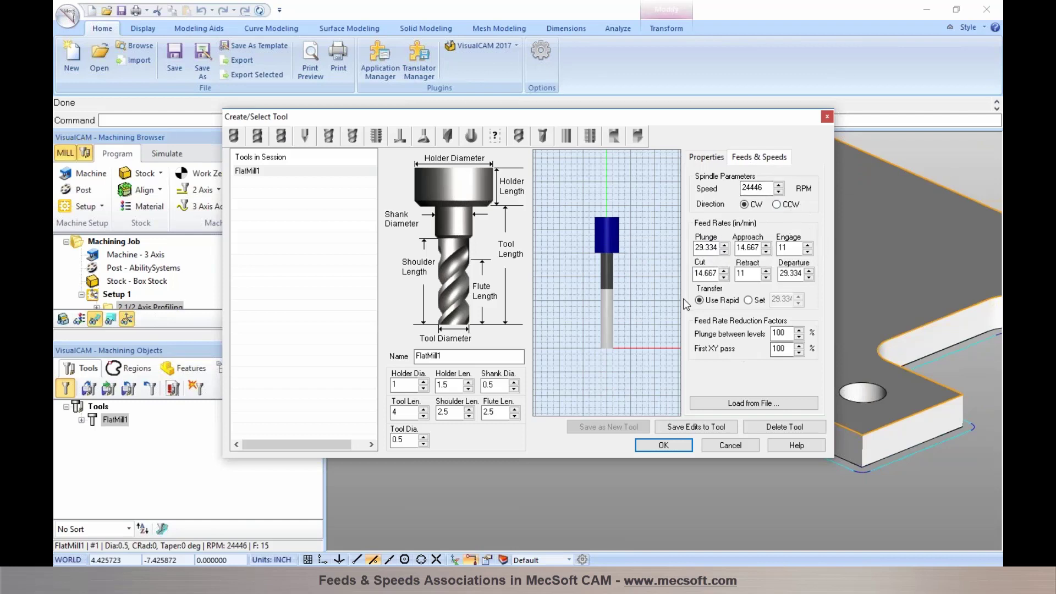
pyautogui.doubleClick(733, 188)
pyautogui.write('3000')
pyautogui.press('Tab')
# Set FlatMill1's feed rates to plunge 5, approach 10, engage 15, cut 20, retract 25 and departure 30 in/min
pyautogui.write('5')
pyautogui.press('Tab')
pyautogui.write('10')
pyautogui.press('Tab')
pyautogui.write('15')
pyautogui.press('Tab')
pyautogui.write('20')
pyautogui.press('Tab')
pyautogui.write('25')
pyautogui.press('Tab')
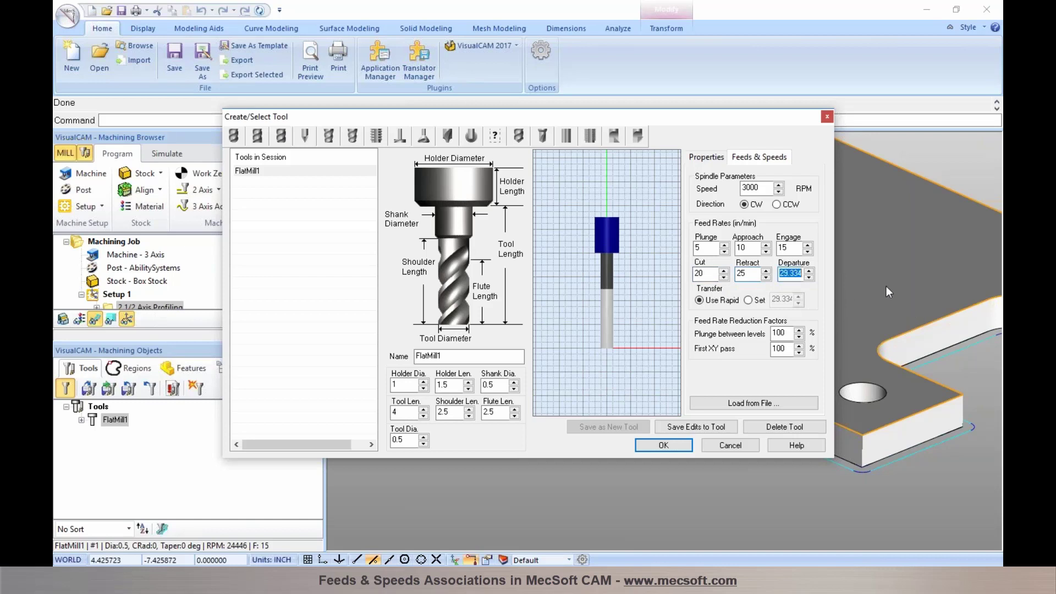
pyautogui.write('30')
# Switch FlatMill1's transfer feed from rapid to a set value of 50 in/min
pyautogui.click(750, 300)
pyautogui.doubleClick(776, 302)
pyautogui.write('50')
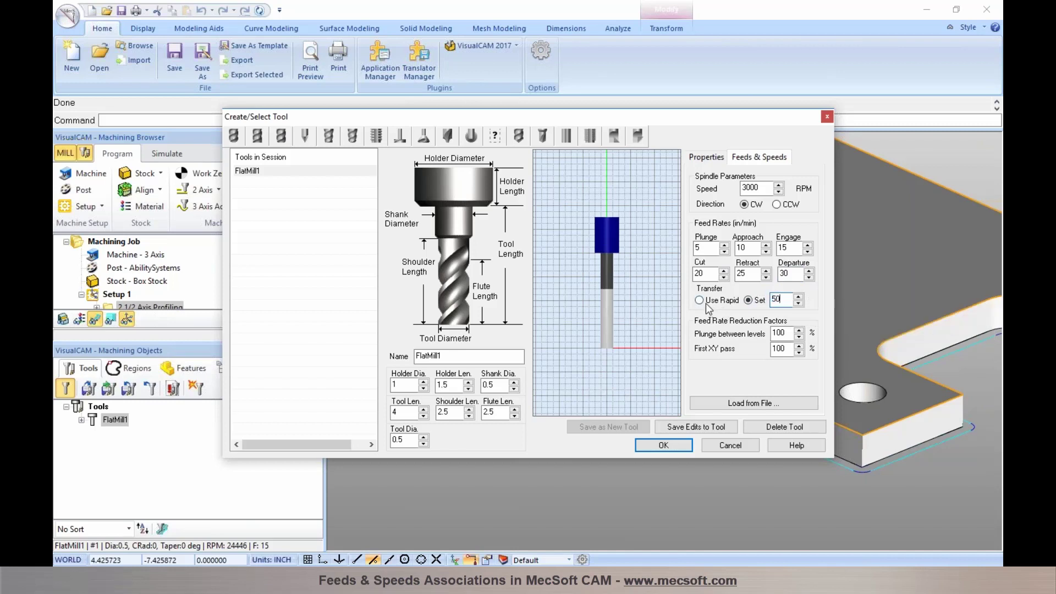
# Return FlatMill1's transfer feed to the rapid rate, save the edits to the tool and close its definition
pyautogui.click(706, 302)
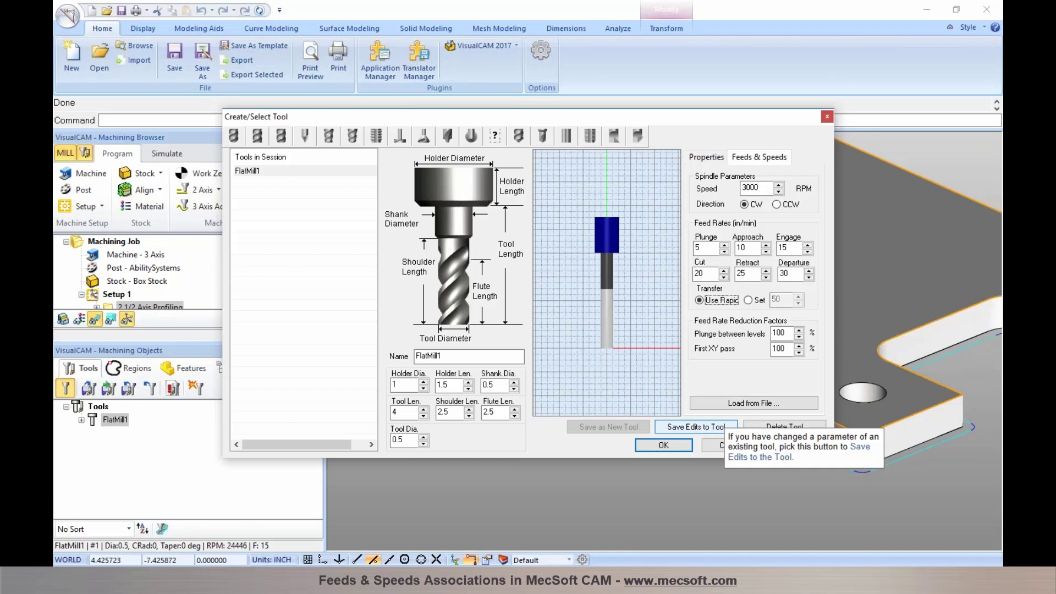
pyautogui.click(705, 432)
pyautogui.click(555, 338)
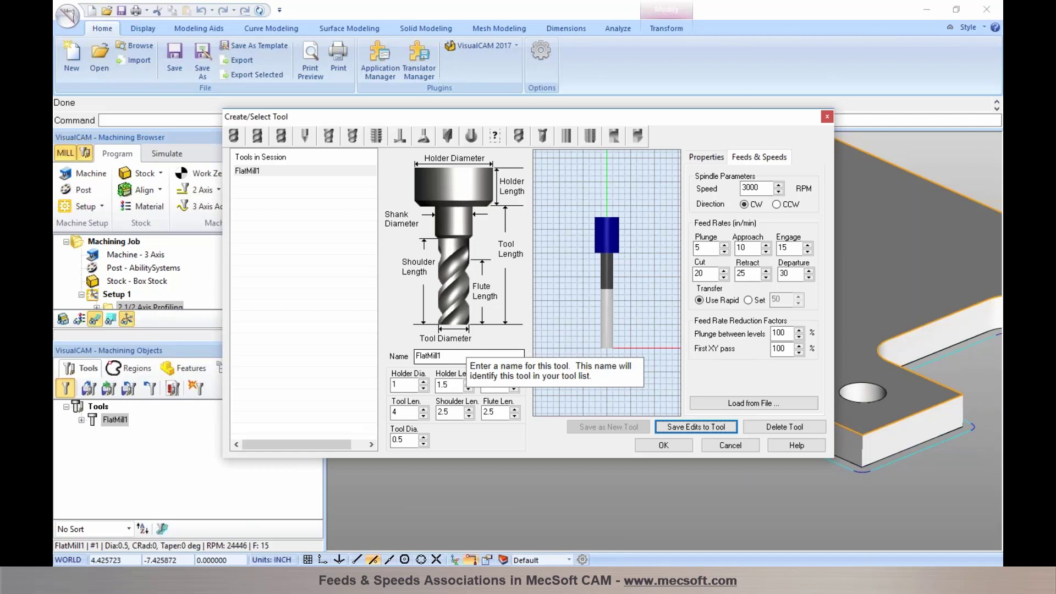
pyautogui.click(663, 450)
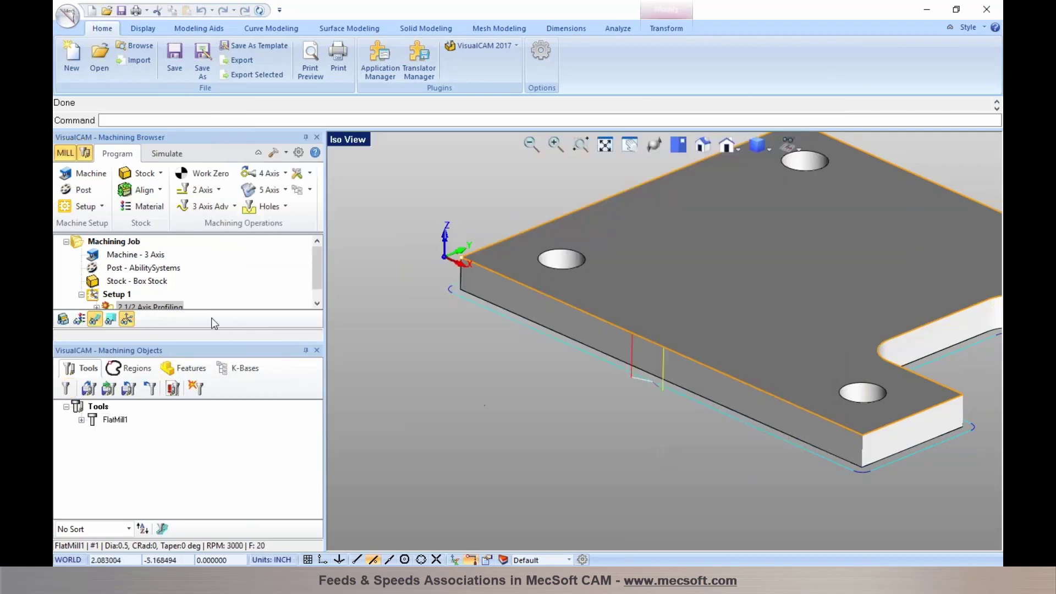
# Load the feeds and speeds from the tool into the 2 1/2 Axis Profiling operation and regenerate its toolpath
pyautogui.click(110, 310)
pyautogui.doubleClick(110, 310)
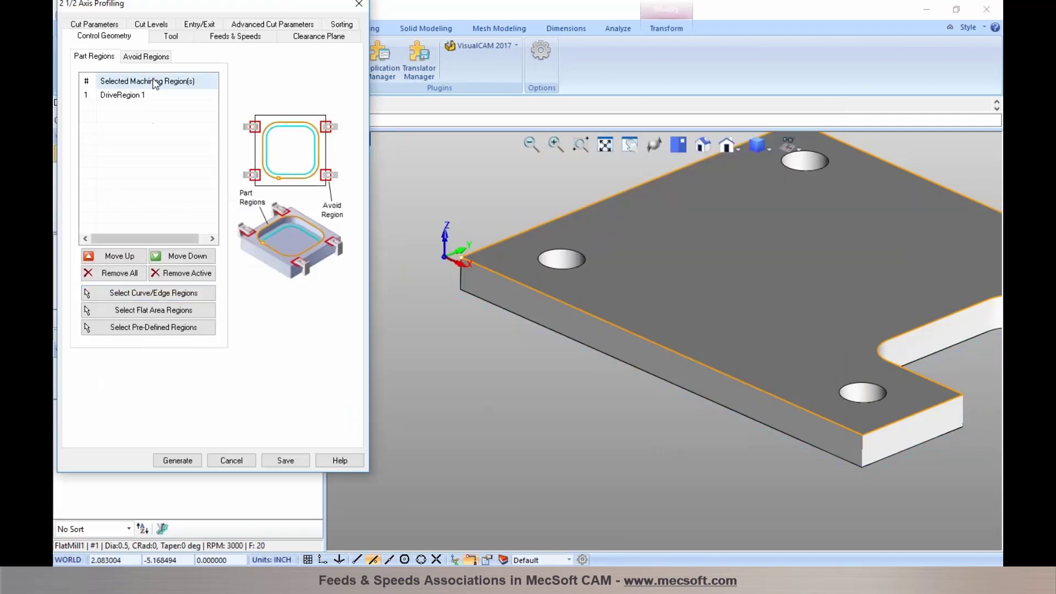
pyautogui.click(215, 38)
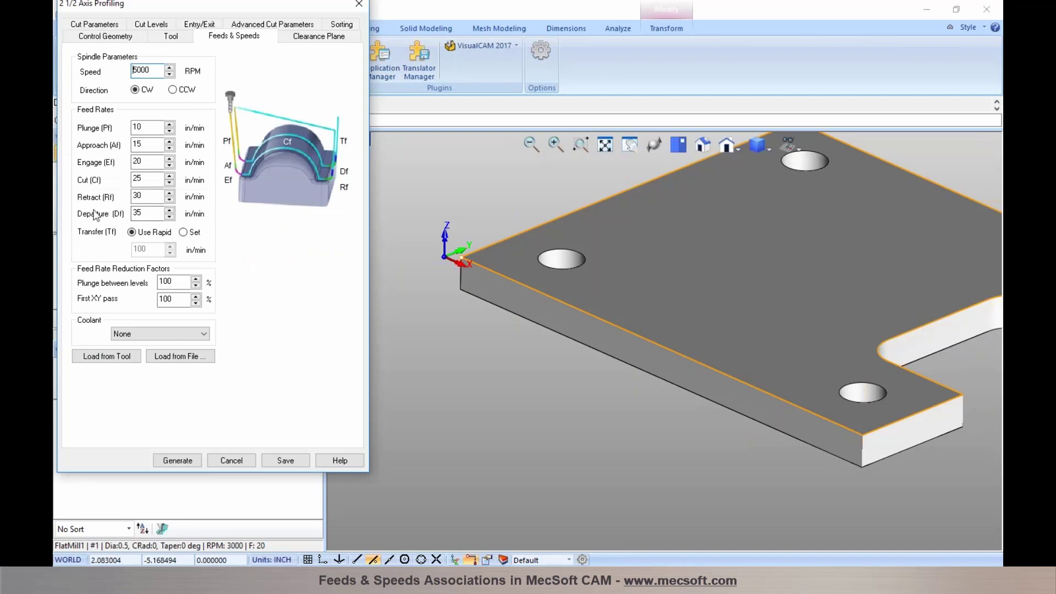
pyautogui.click(152, 72)
pyautogui.click(107, 356)
pyautogui.click(176, 460)
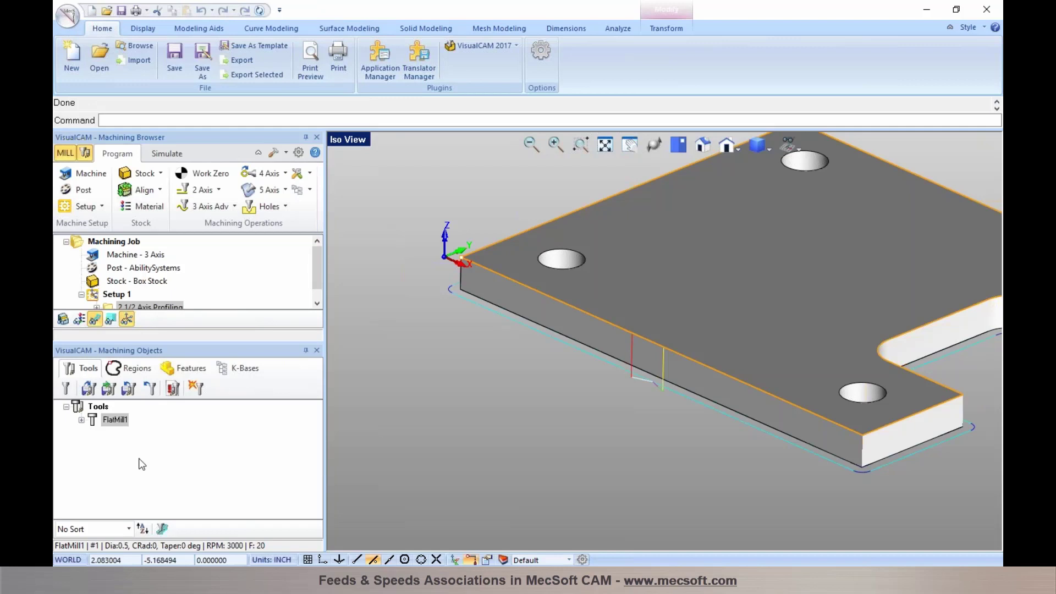
# Check in the Feeds & Speeds preferences where new operations load their feed rates from
pyautogui.click(298, 154)
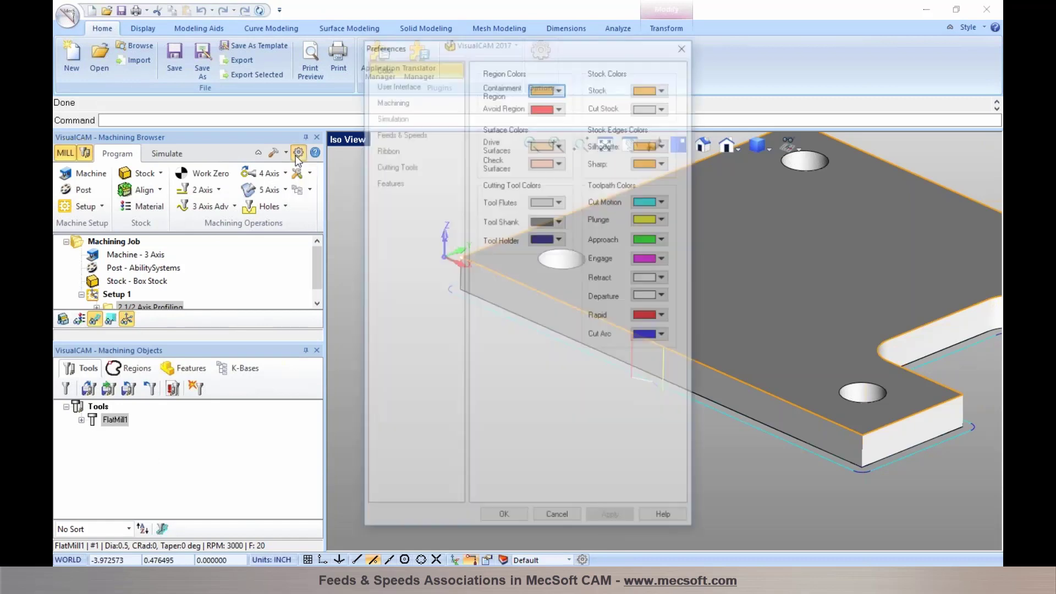
pyautogui.click(383, 134)
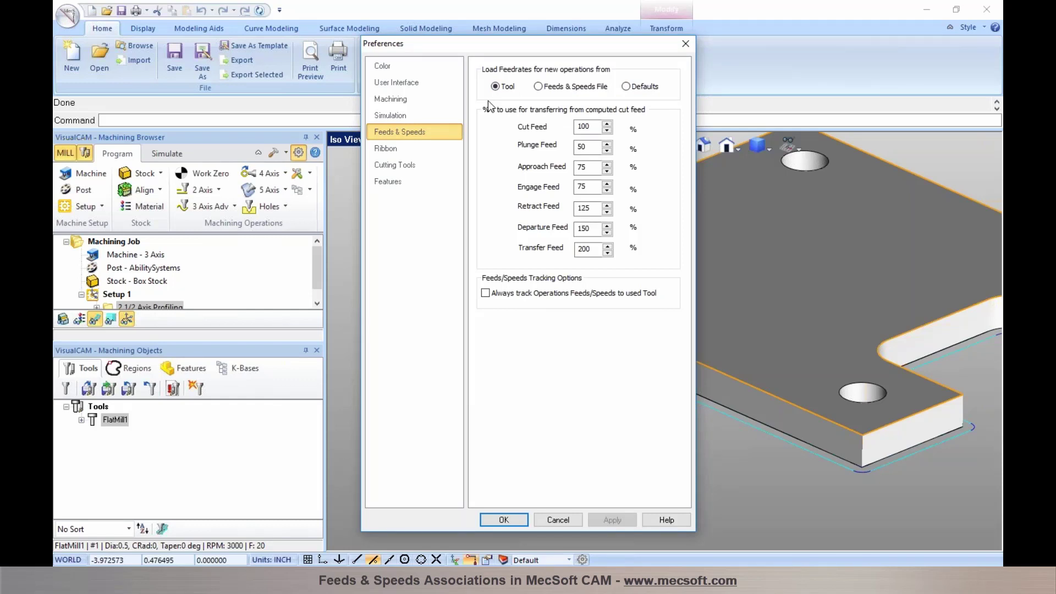
pyautogui.click(558, 519)
# Start a 2 Axis Chamfering operation and highlight its machining region, DriveRegion 1
pyautogui.click(218, 190)
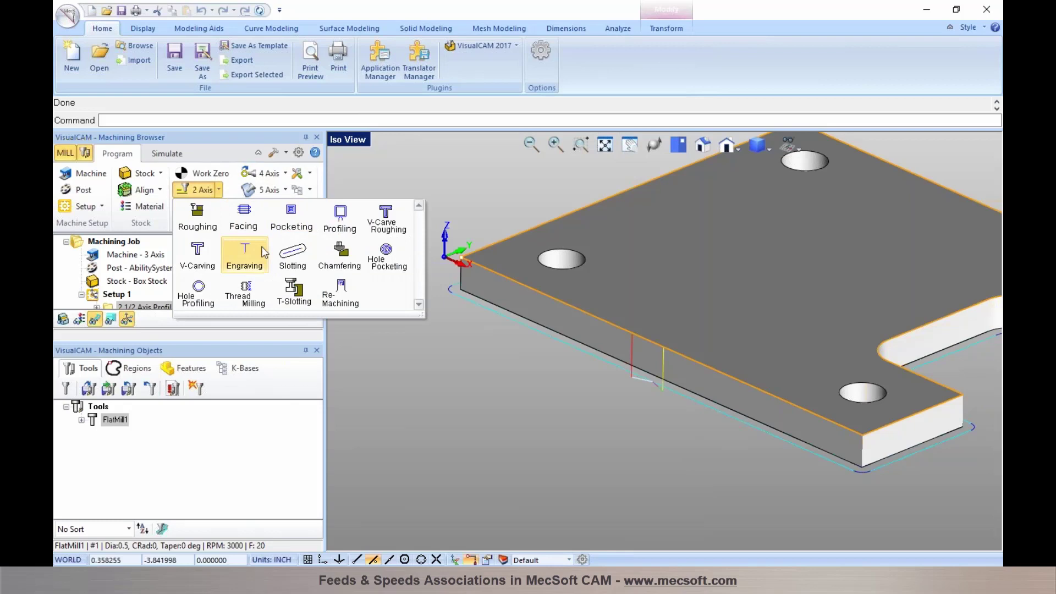
pyautogui.click(328, 263)
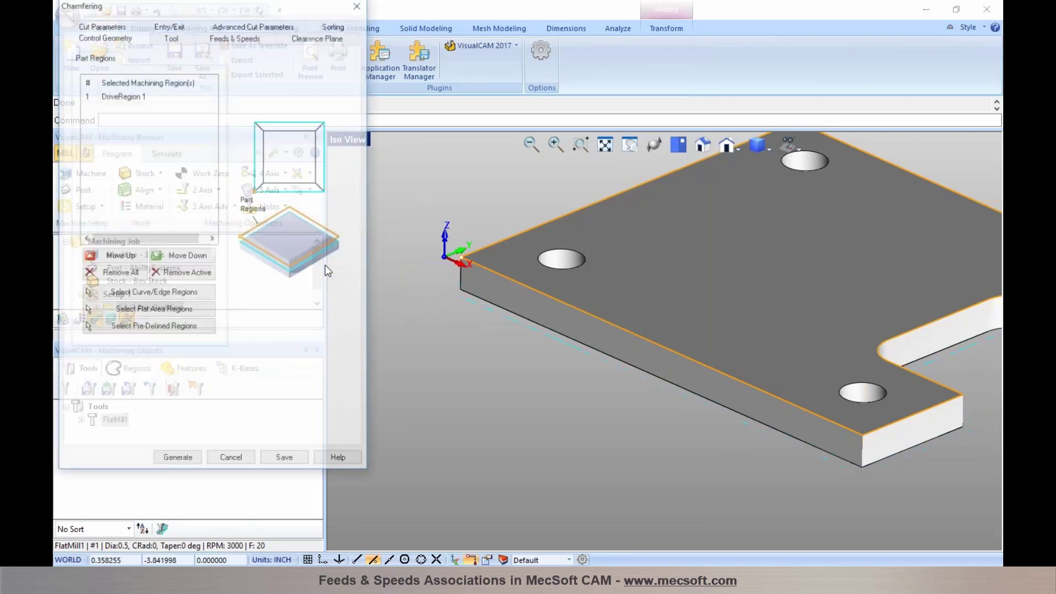
pyautogui.click(151, 97)
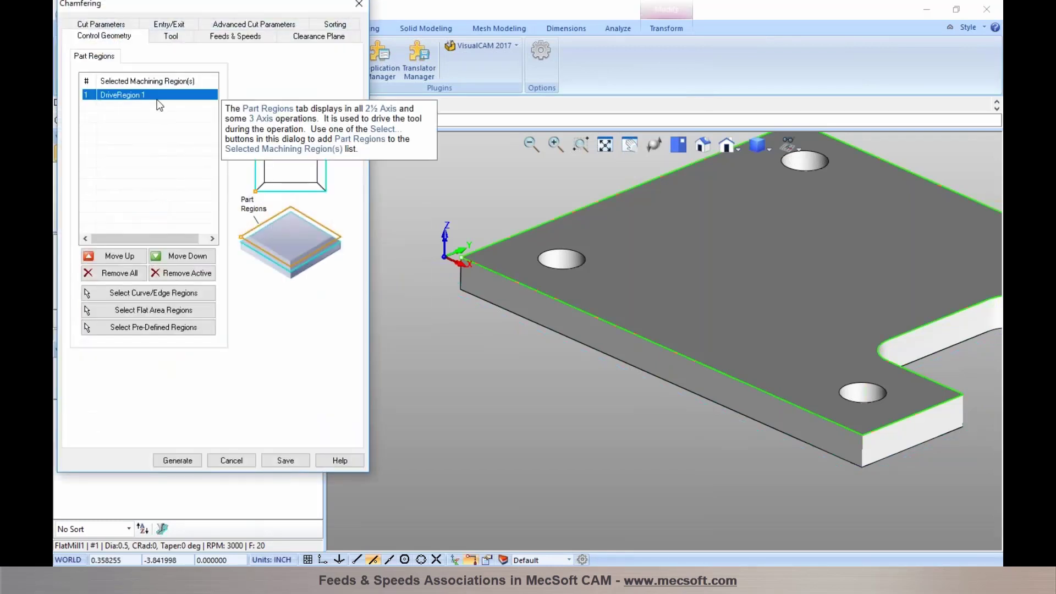
# Begin defining a vee mill for the chamfer with a 45-degree taper angle, shoulder length 1 and tool length 2
pyautogui.click(172, 37)
pyautogui.click(242, 334)
pyautogui.doubleClick(275, 390)
pyautogui.write('45')
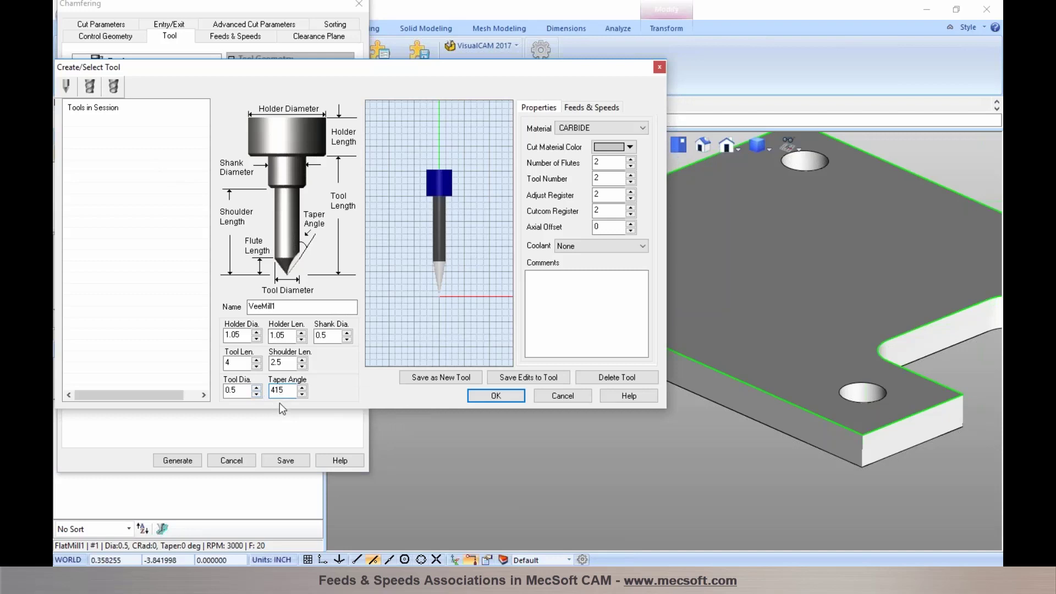
pyautogui.doubleClick(282, 363)
pyautogui.write('1')
pyautogui.doubleClick(237, 362)
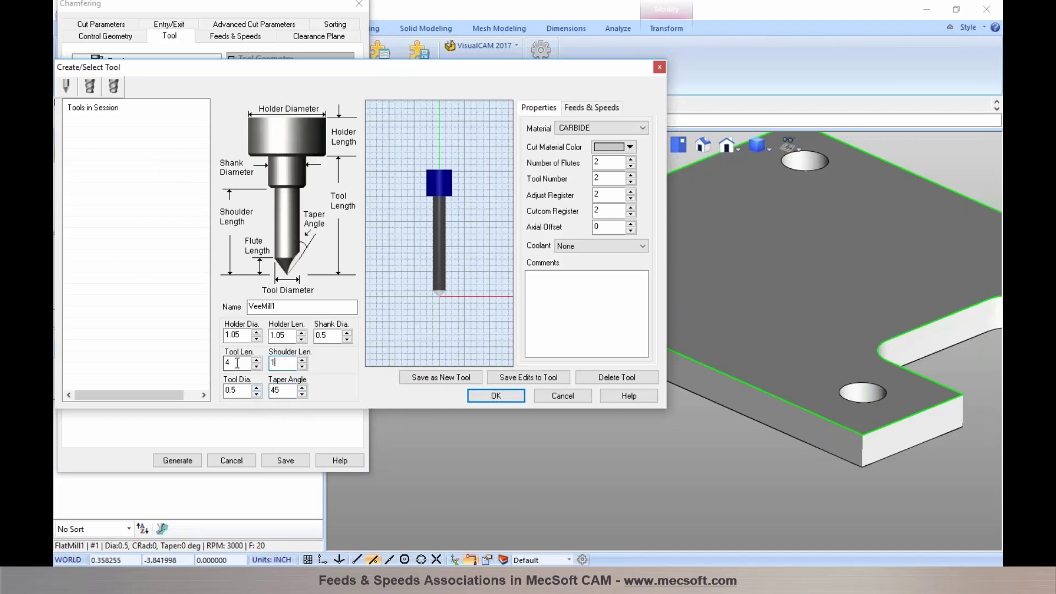
pyautogui.write('2')
pyautogui.press('Tab')
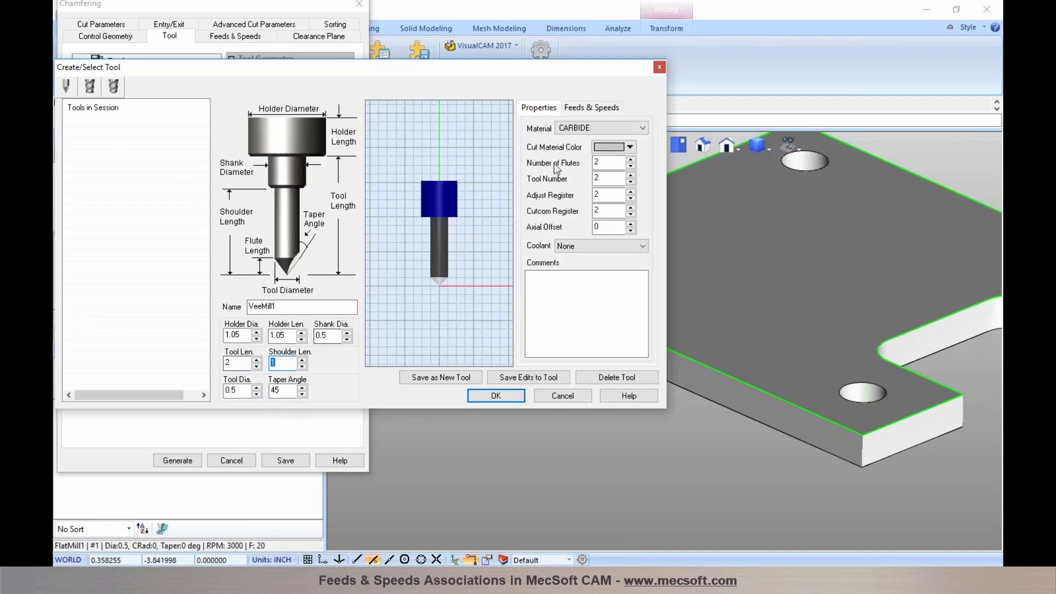
# Check the vee mill's feeds and speeds and save it as the new tool VeeMill1
pyautogui.click(592, 109)
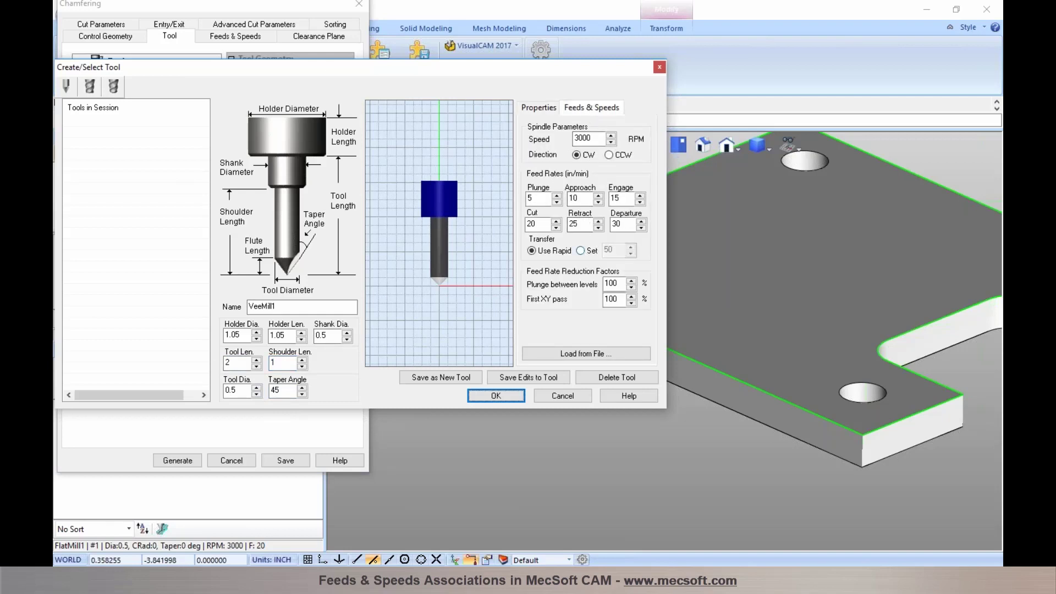
pyautogui.click(465, 378)
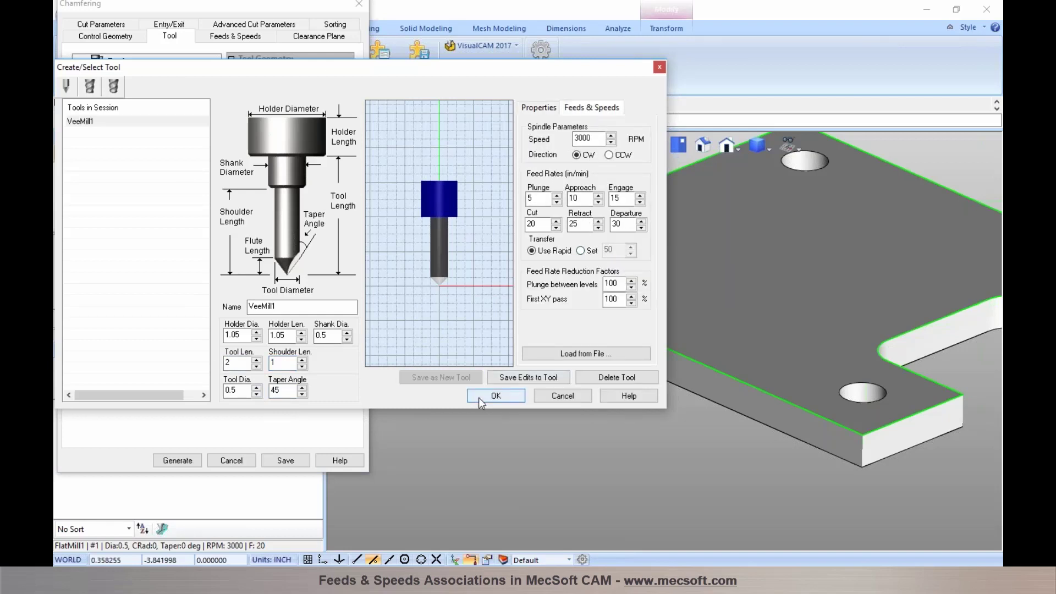
pyautogui.click(483, 397)
# Review the feeds and speeds the Chamfering operation takes from VeeMill1, and cancel the operation
pyautogui.moveTo(141, 91)
pyautogui.click(125, 74)
pyautogui.click(206, 37)
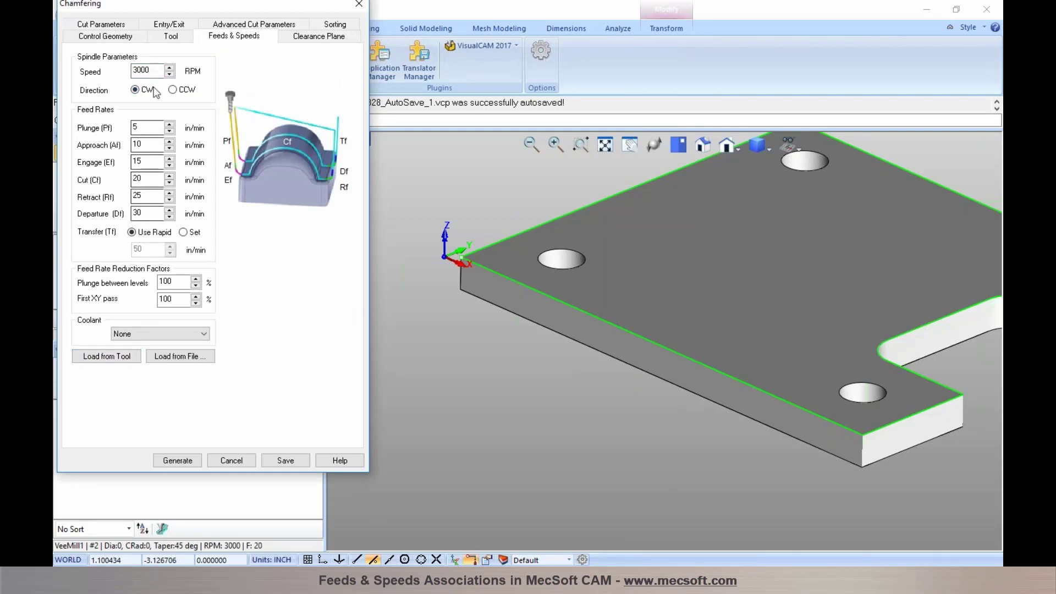
pyautogui.moveTo(147, 214)
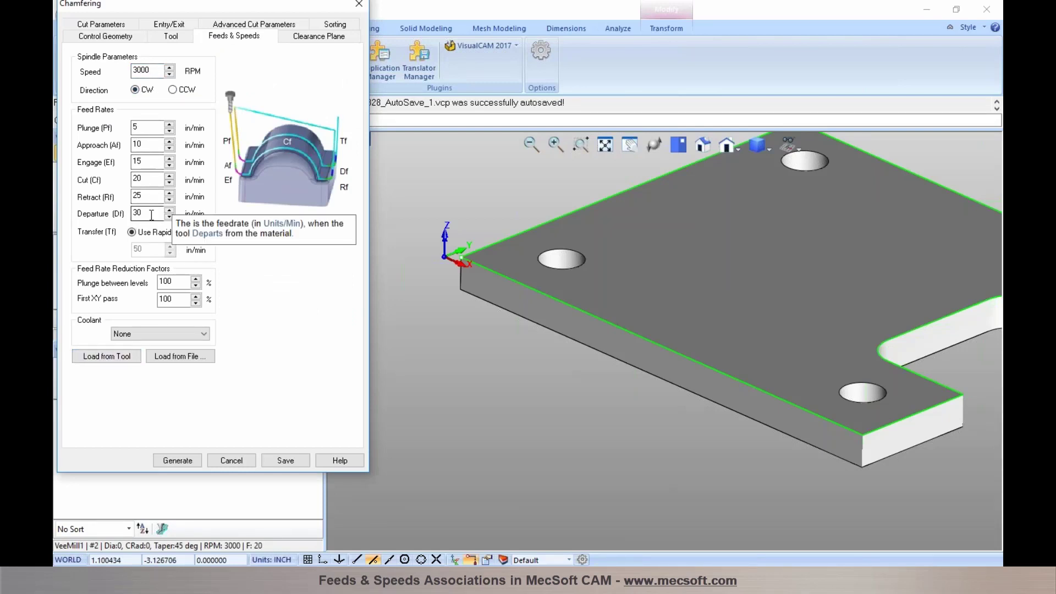
pyautogui.click(231, 461)
# Review the Tool, Feeds & Speeds File and Defaults options for loading new operations' feed rates in the preferences
pyautogui.click(298, 153)
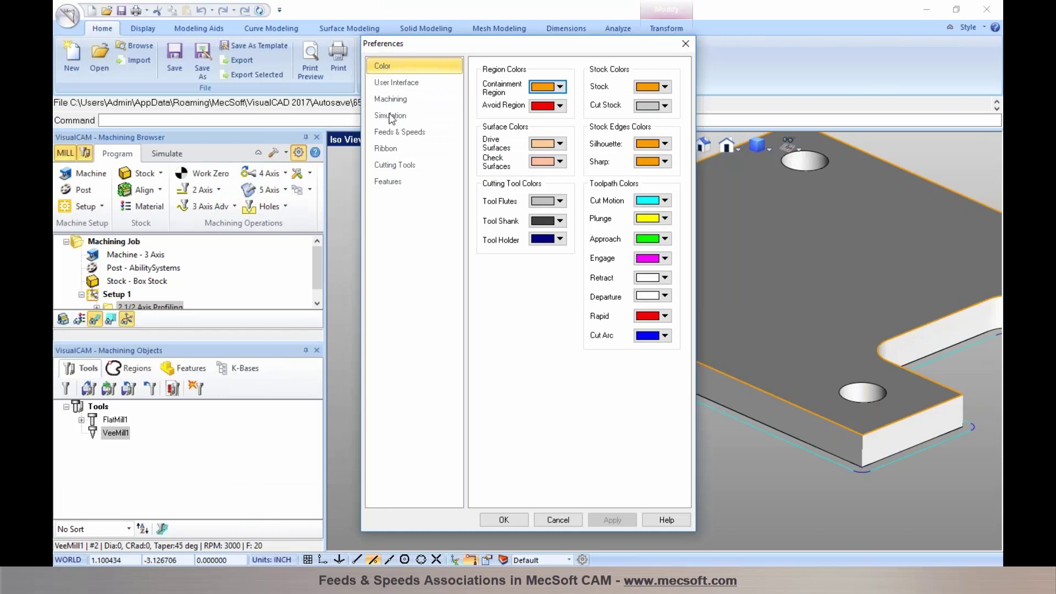
pyautogui.click(393, 132)
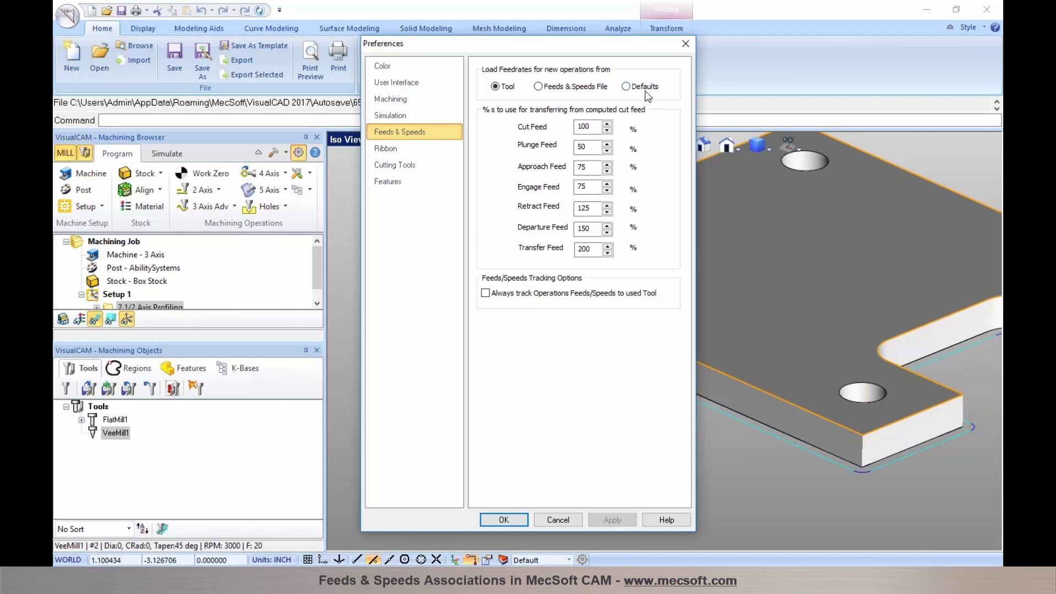
pyautogui.moveTo(648, 96)
pyautogui.click(560, 520)
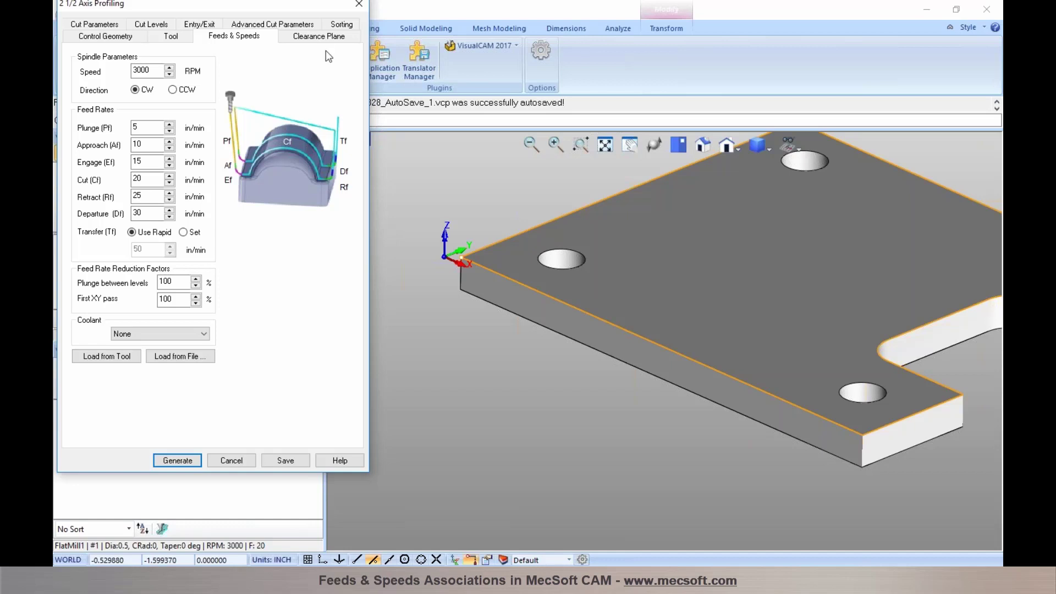
pyautogui.moveTo(323, 10); pyautogui.dragTo(325, 24)
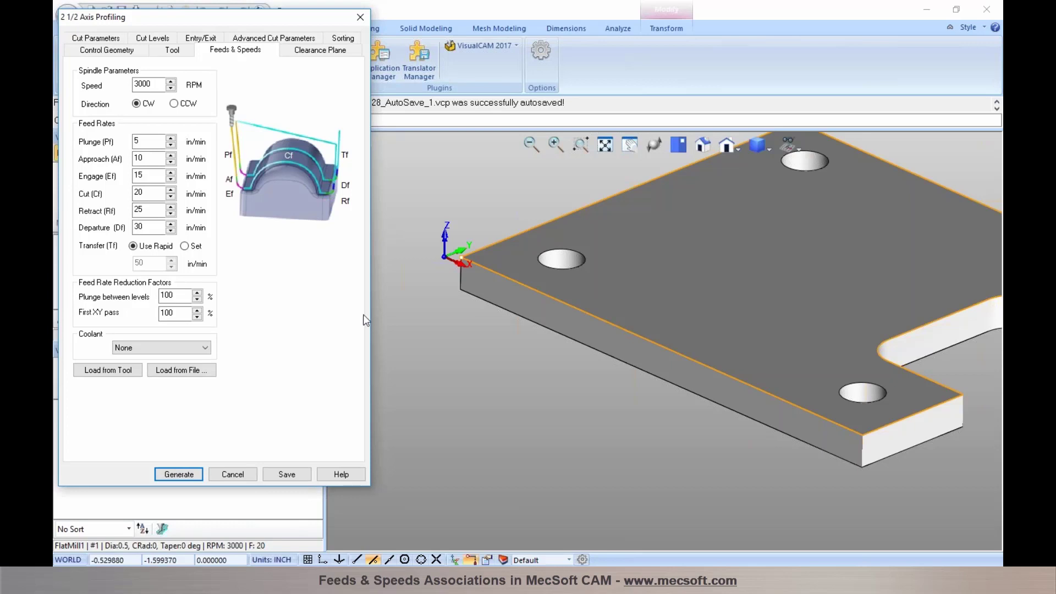
pyautogui.click(999, 51)
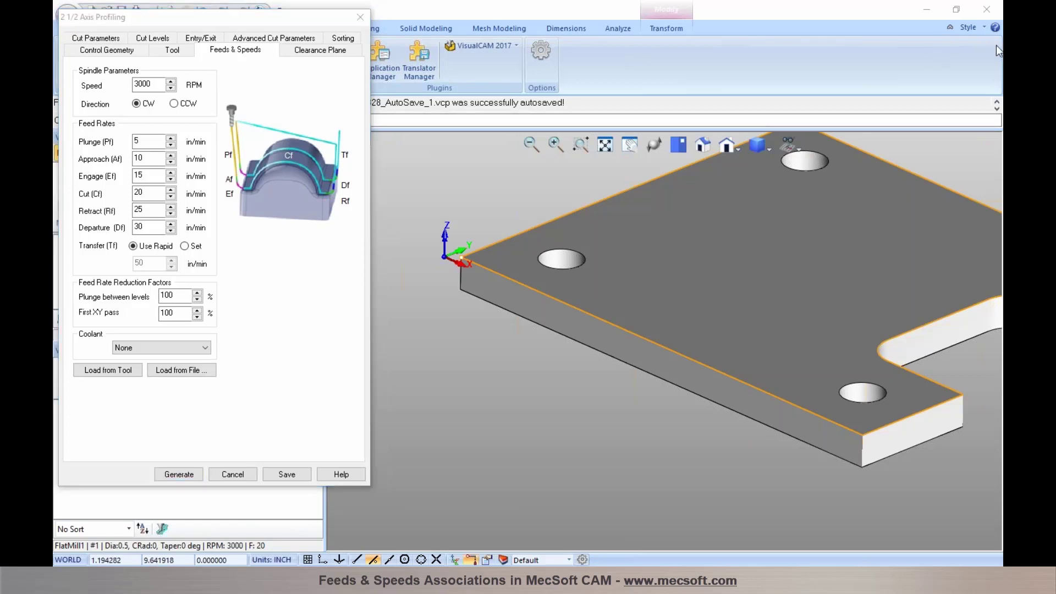